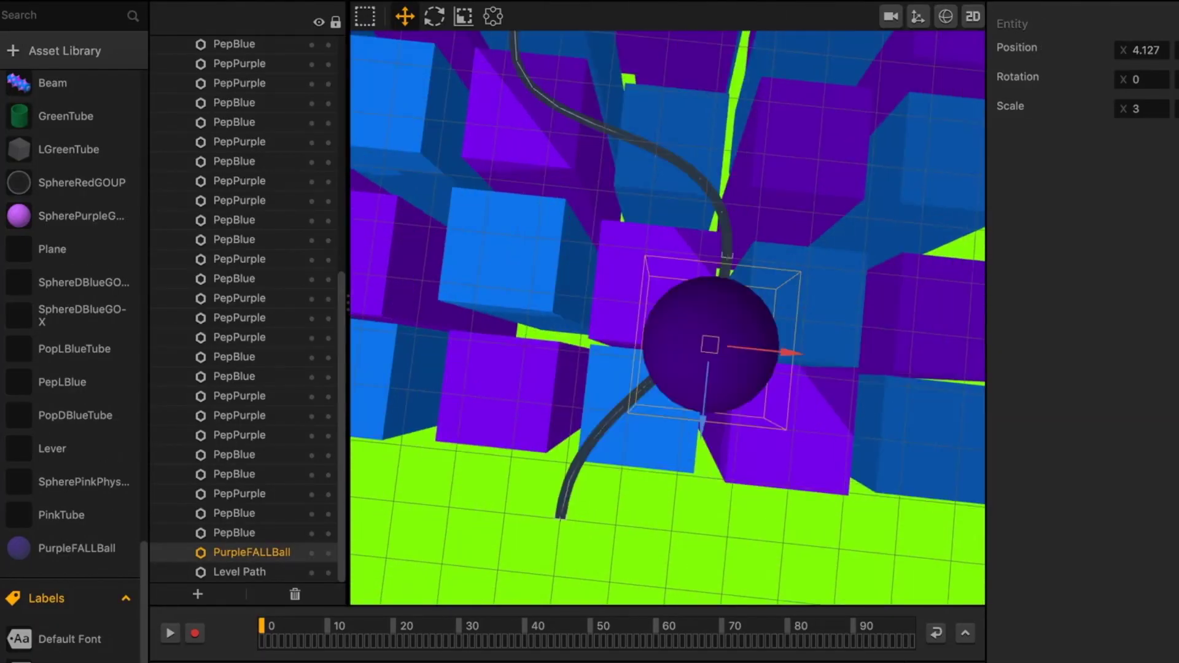
# Duplicate the PurpleFALLBall several times near the level path.
pyautogui.press('super+d')
pyautogui.press('super+d')
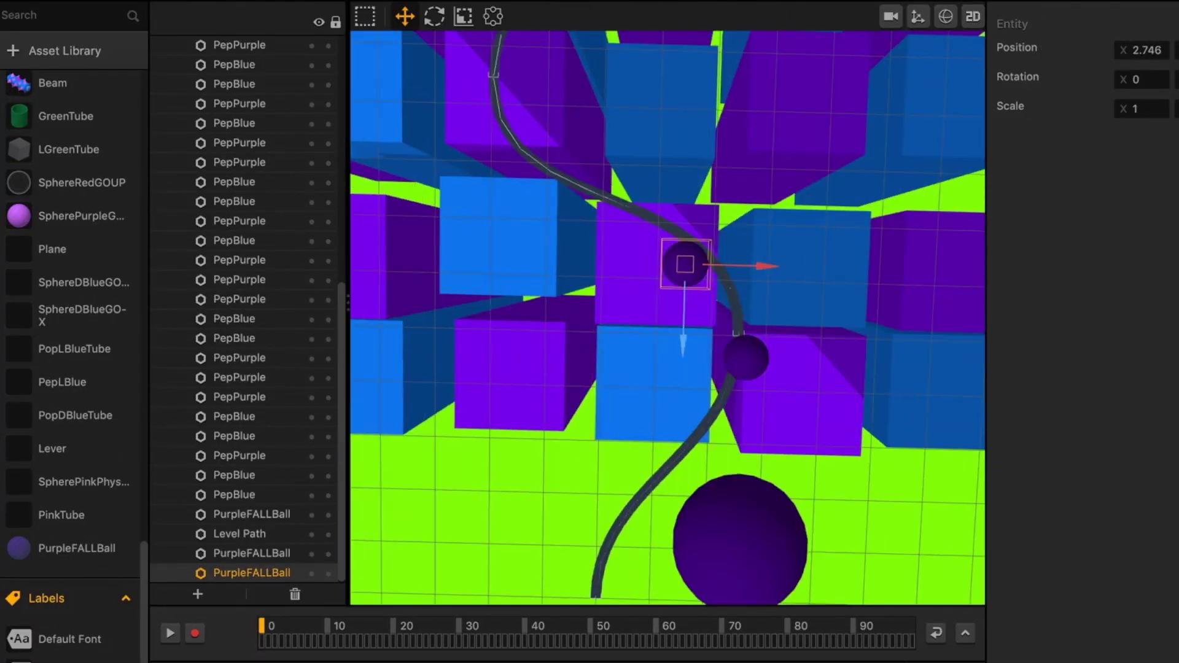
pyautogui.press('super+d')
pyautogui.press('super+d')
pyautogui.press('super+d')
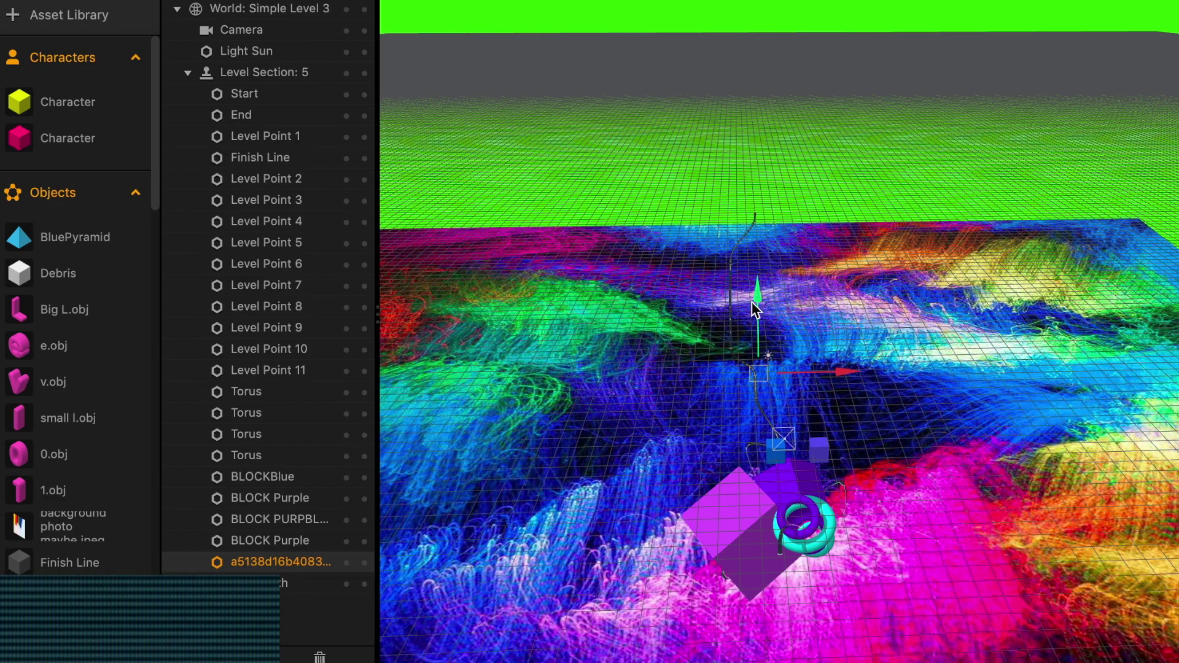
# Move the colourful textured background plane in Simple Level 3 and activate the Rotate tool for it.
pyautogui.moveTo(753, 304); pyautogui.dragTo(831, 448, button='middle')
pyautogui.moveTo(756, 380); pyautogui.dragTo(766, 406)
pyautogui.press('e')
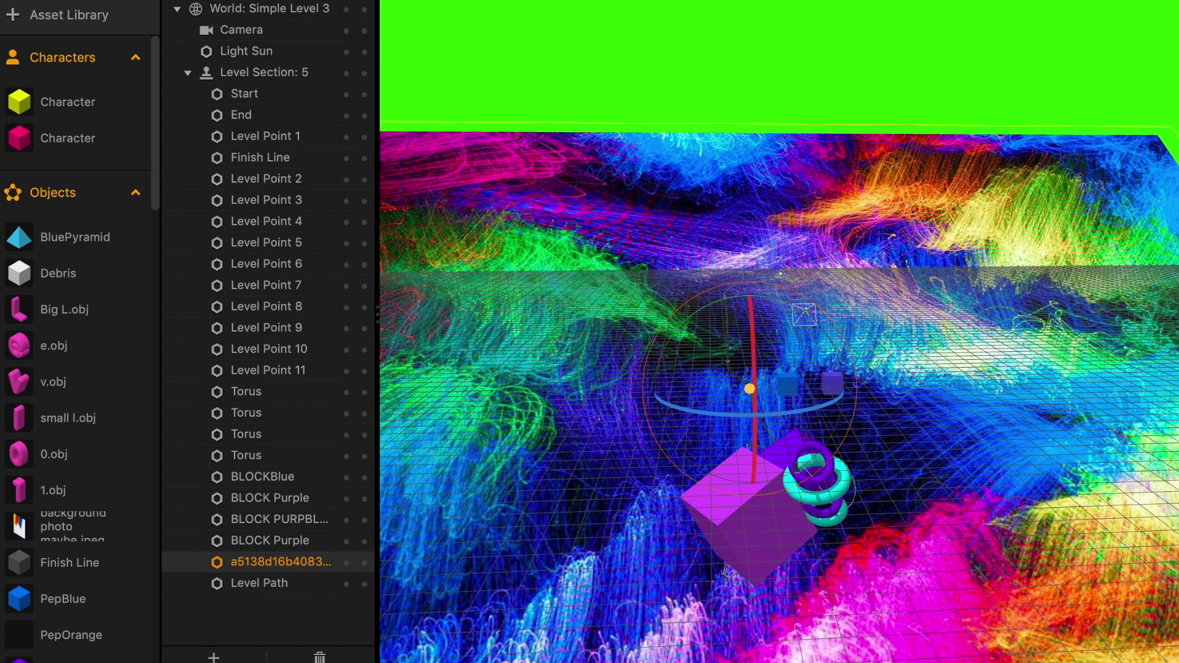
pyautogui.press('c')
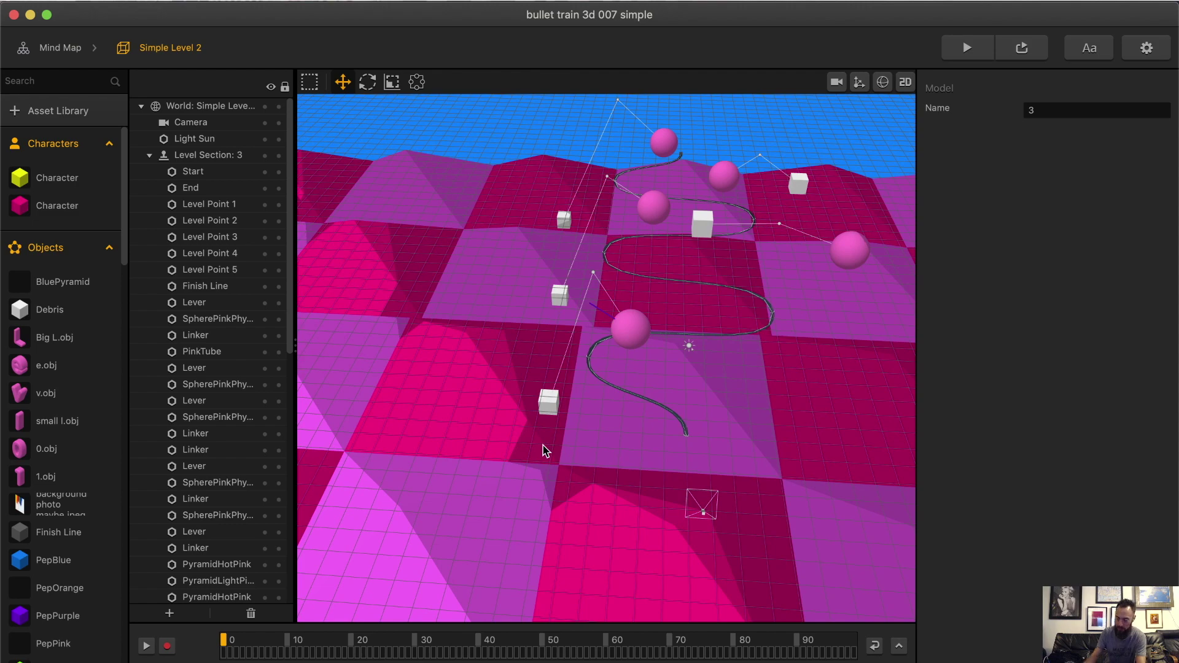
# Examine the light pink and hot pink pyramids forming the ground of section 3 in Simple Level 2.
pyautogui.scroll(-5, 562, 462)
pyautogui.click(563, 464)
pyautogui.scroll(2, 563, 477)
pyautogui.scroll(3, 555, 476)
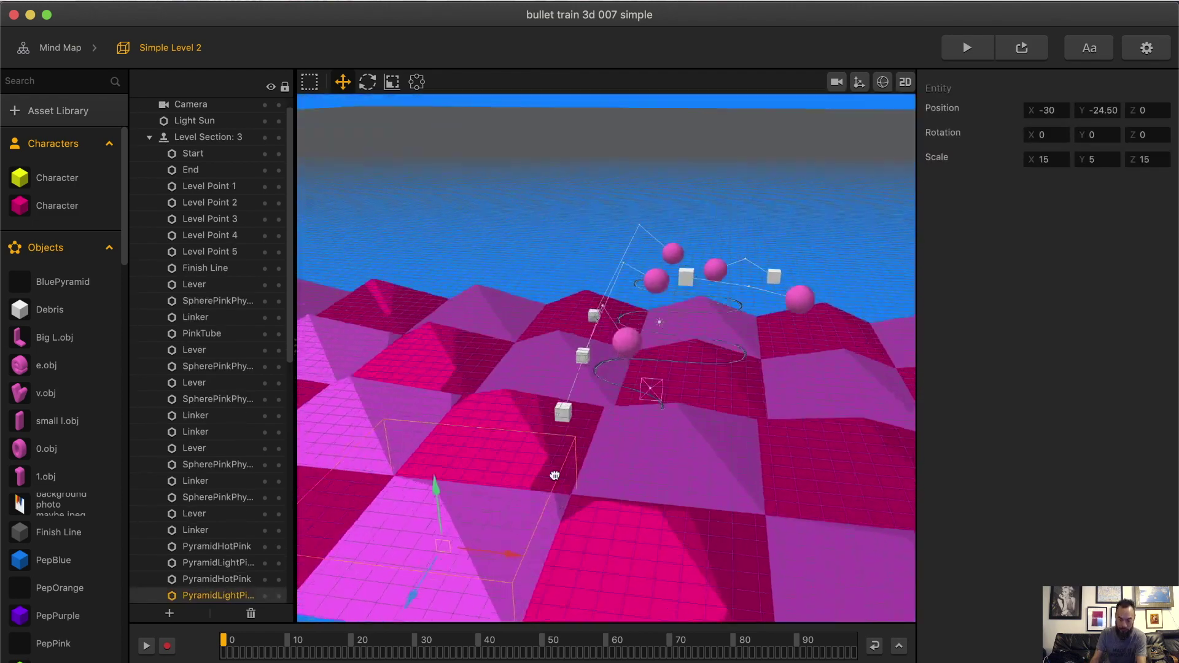
pyautogui.scroll(-5, 555, 476)
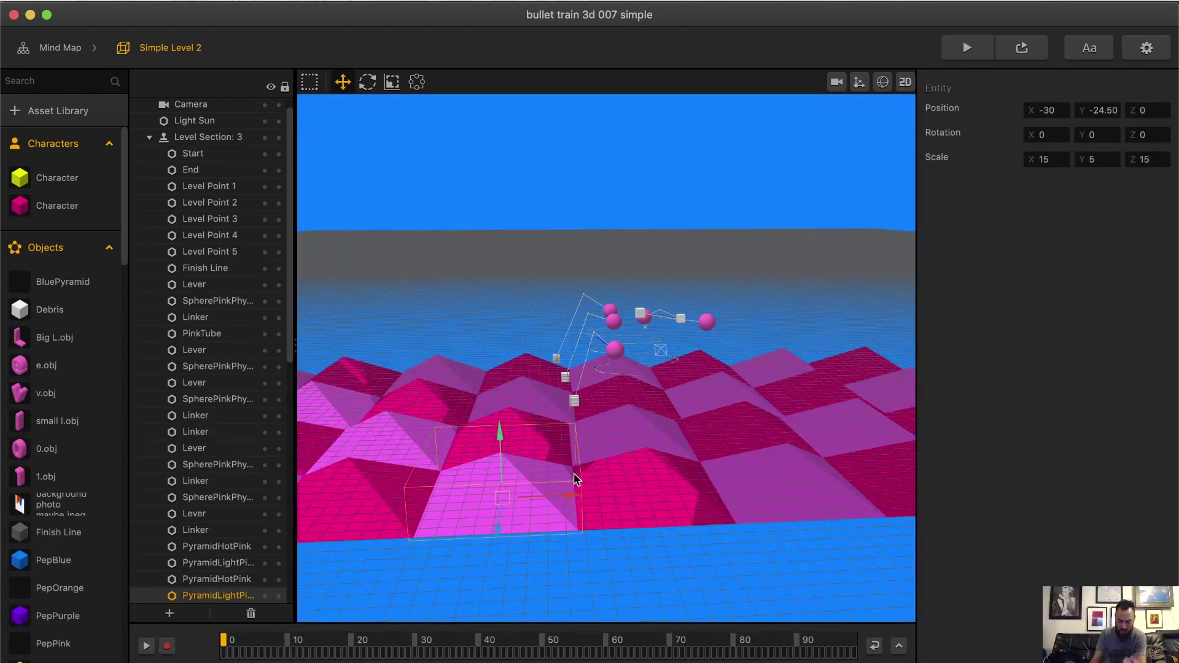
pyautogui.scroll(-2, 577, 476)
pyautogui.scroll(5, 578, 457)
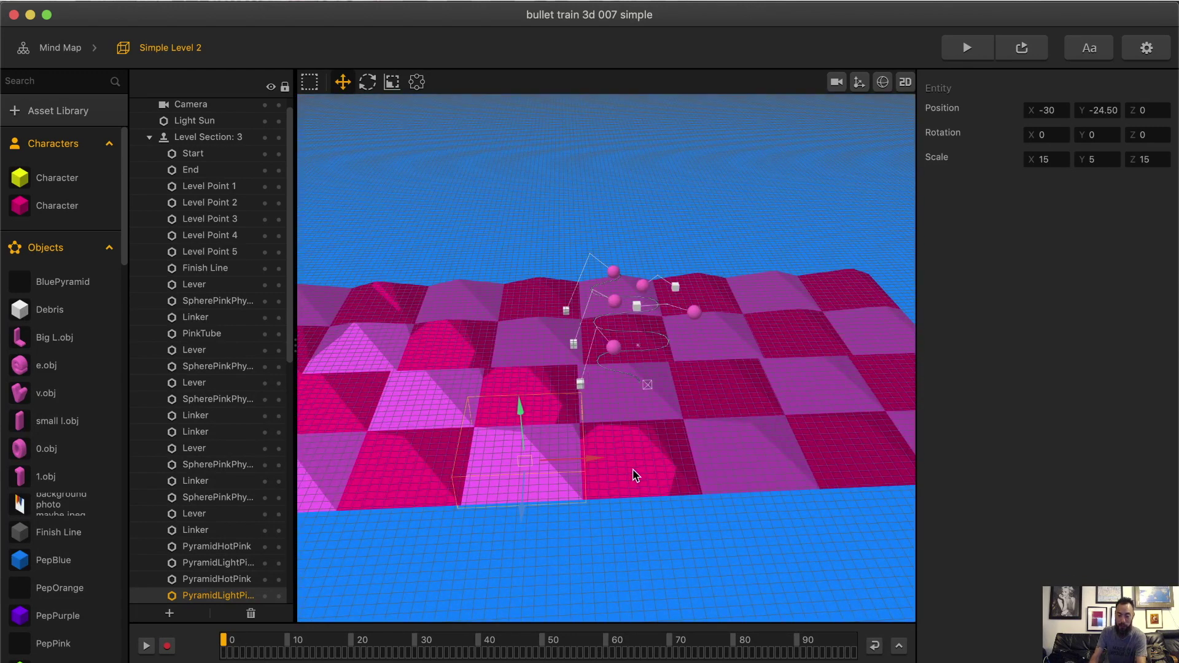
pyautogui.click(636, 476)
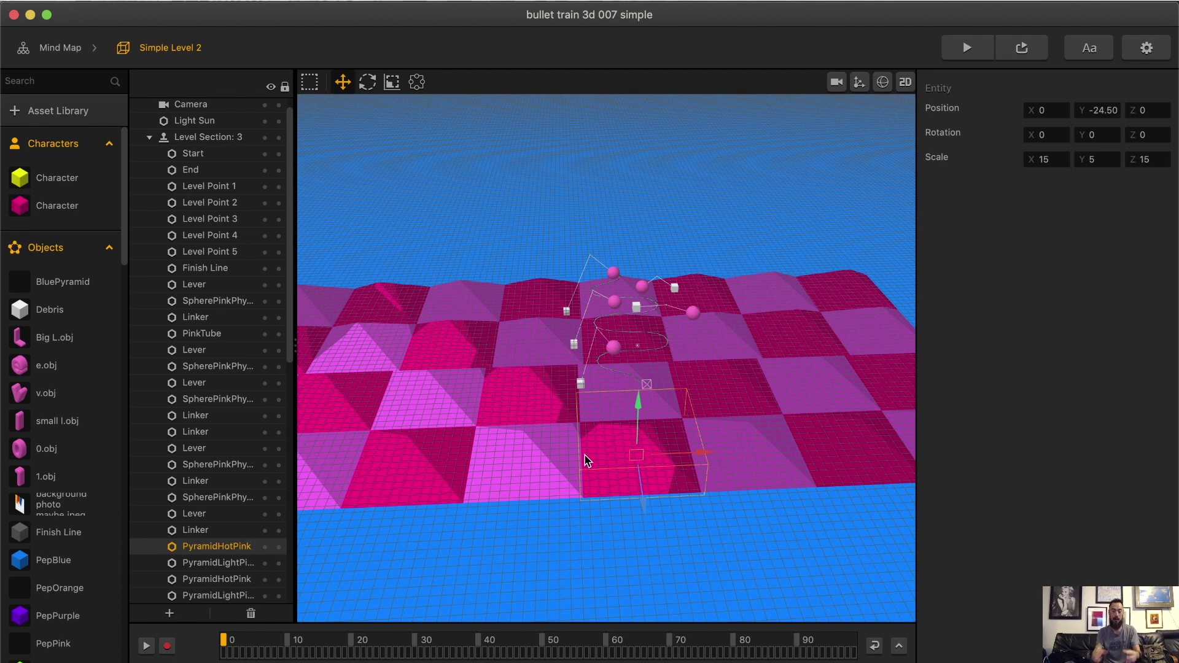
pyautogui.moveTo(580, 422); pyautogui.dragTo(689, 530, button='middle')
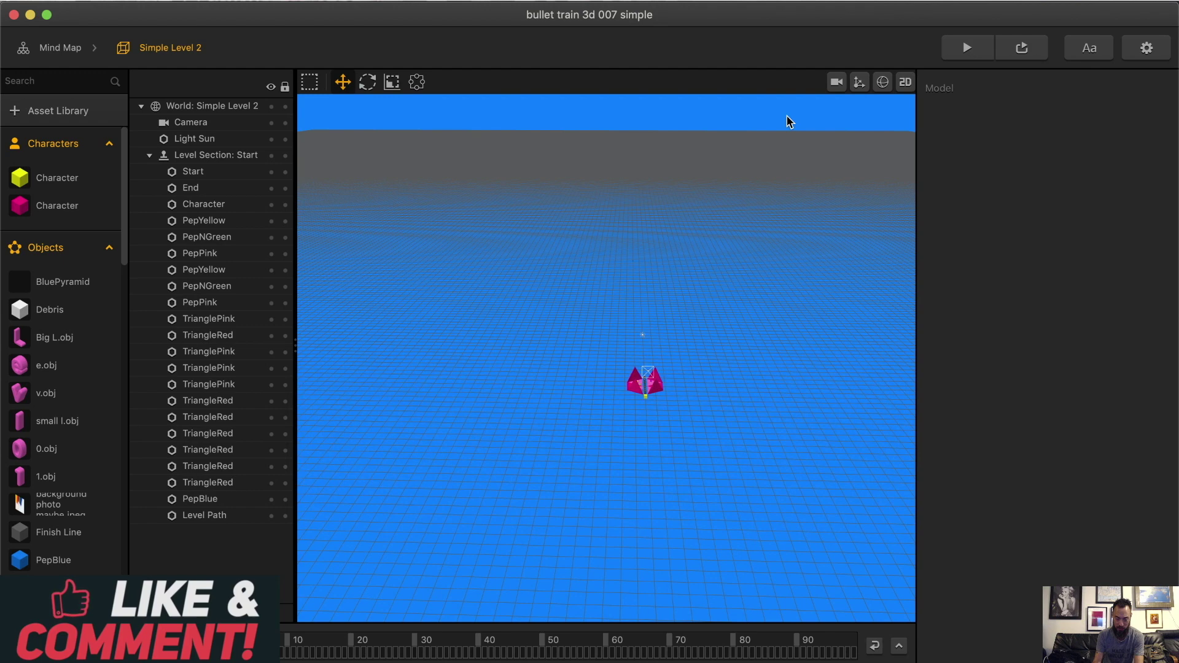
# Preview Simple Level 2 and move the preview window aside.
pyautogui.click(1021, 49)
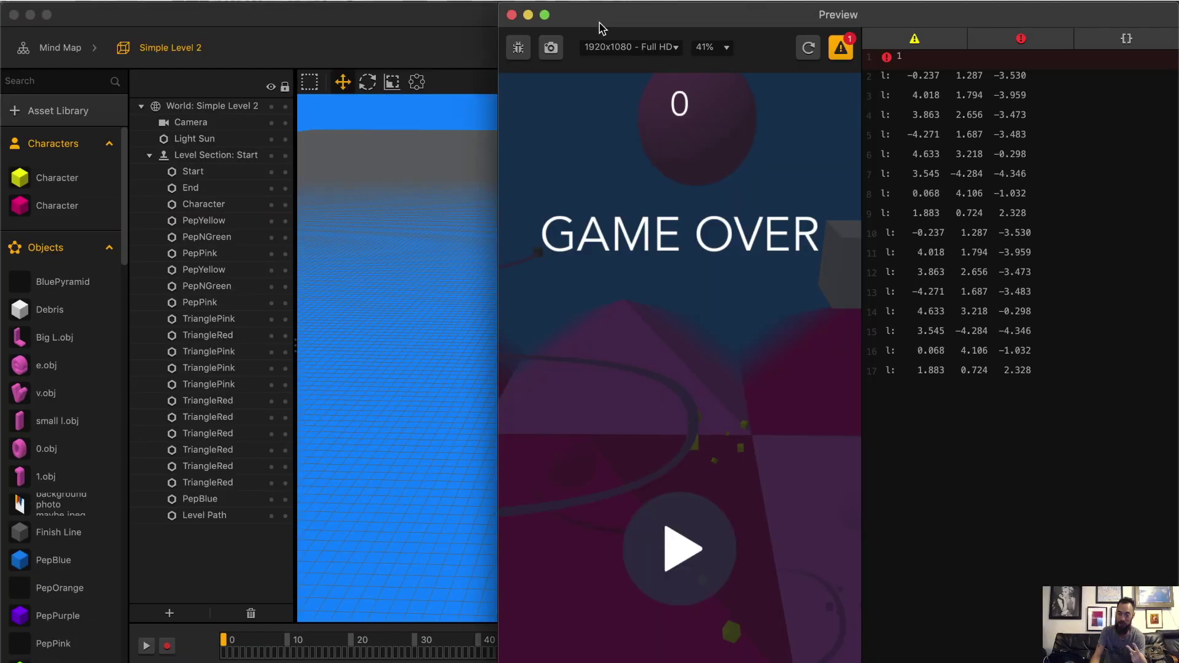
pyautogui.moveTo(600, 26); pyautogui.dragTo(790, 13)
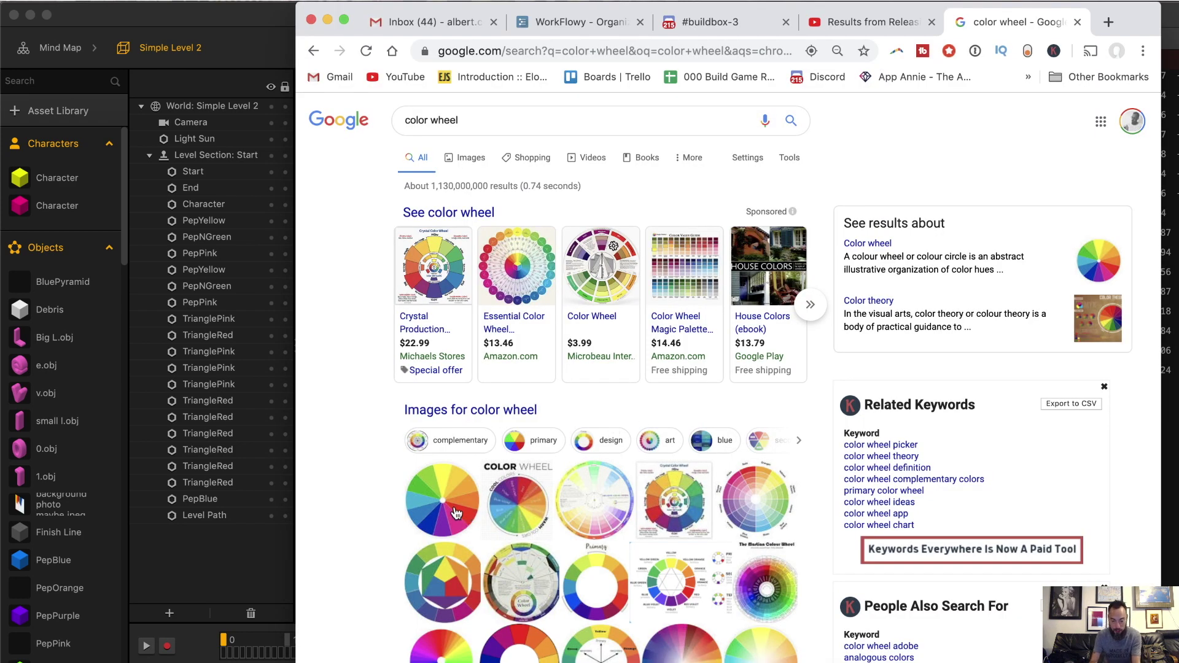
# Switch to the browser's color wheel image results, enlarge the HGTV Color Wheel Primer and compare its hues with the game's colors.
pyautogui.click(454, 511)
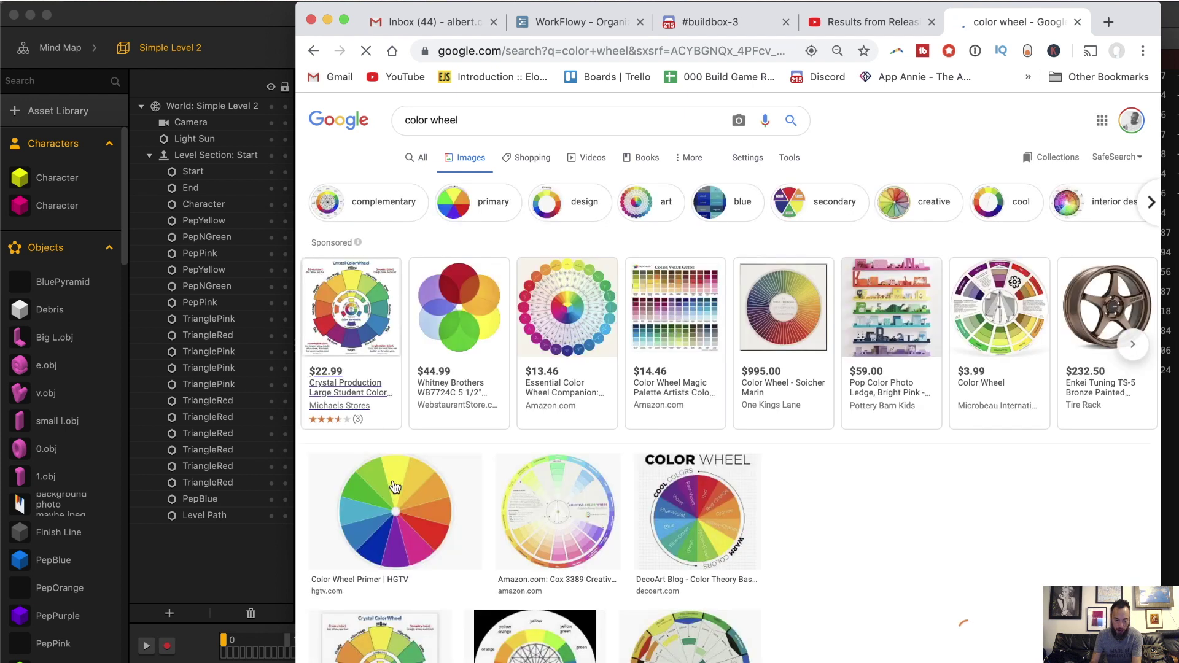
pyautogui.scroll(-5, 502, 429)
pyautogui.click(393, 469)
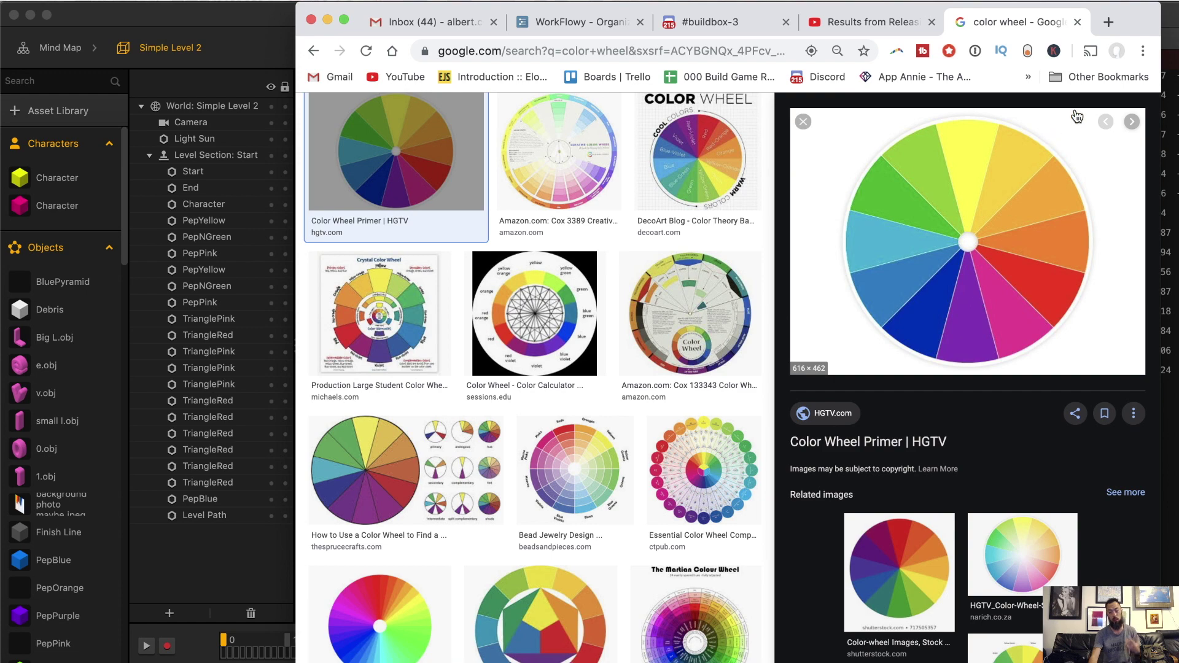
pyautogui.scroll(-5, 595, 401)
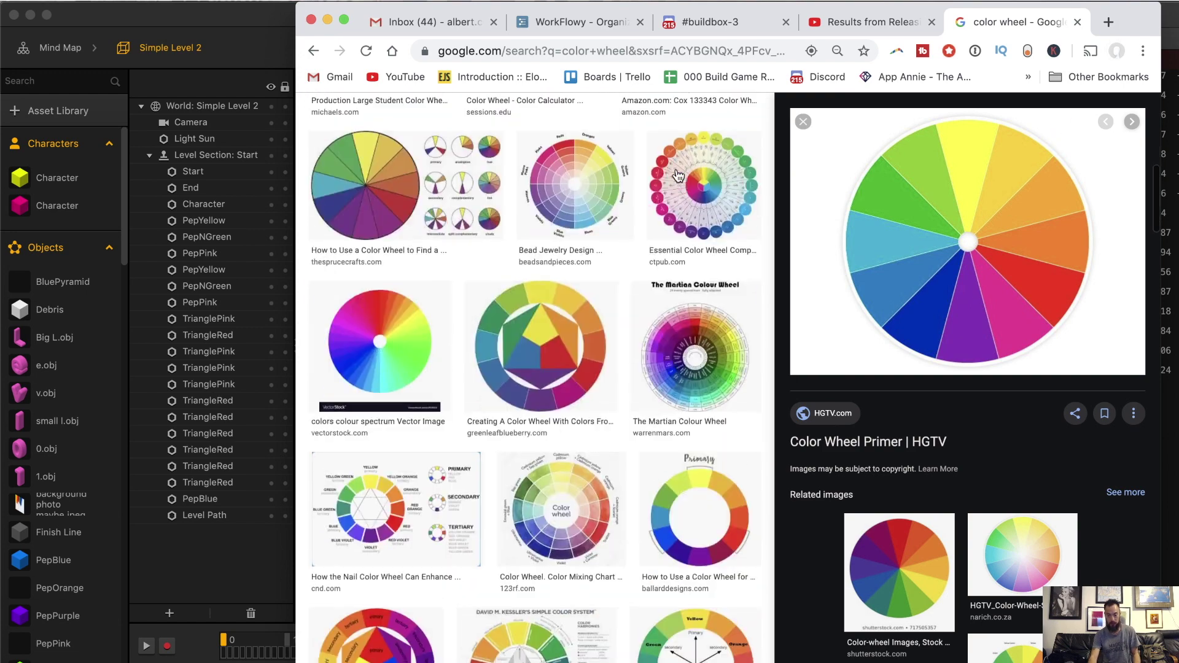
pyautogui.scroll(10, 506, 334)
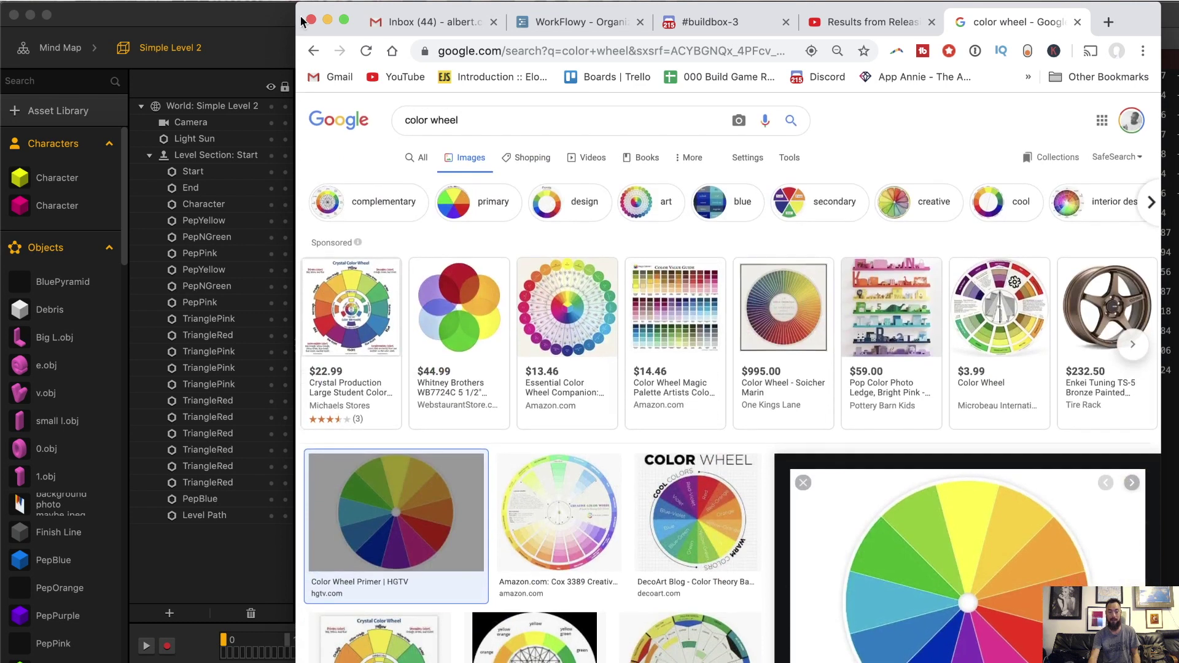
pyautogui.click(266, 18)
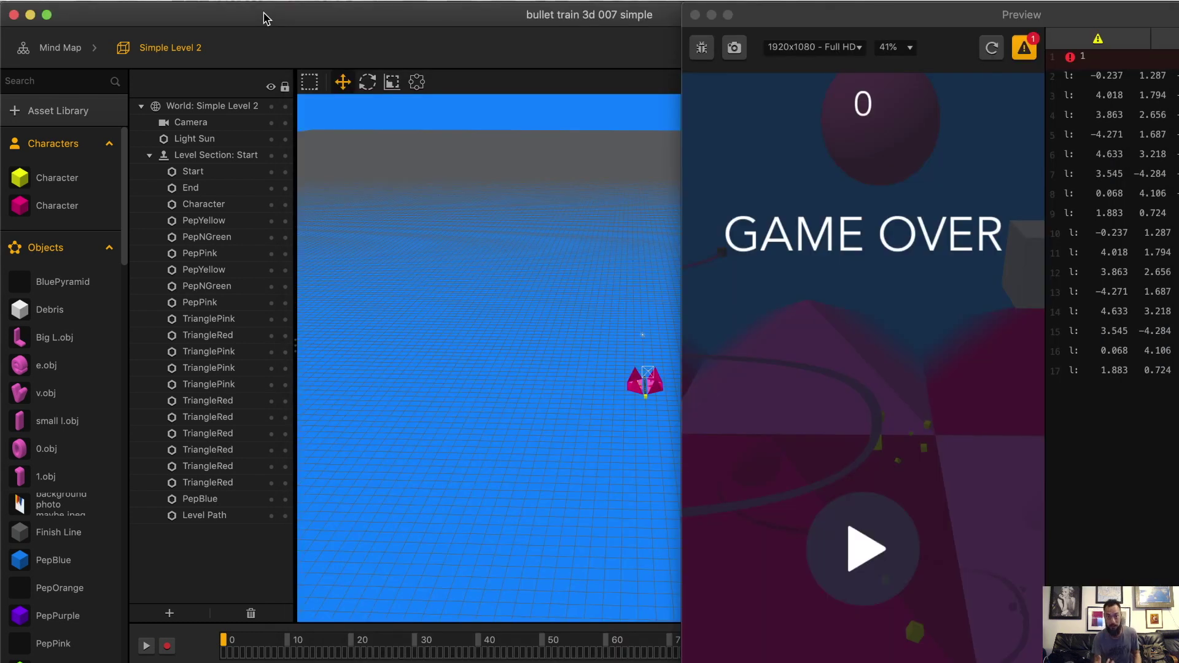
pyautogui.press('super+Tab')
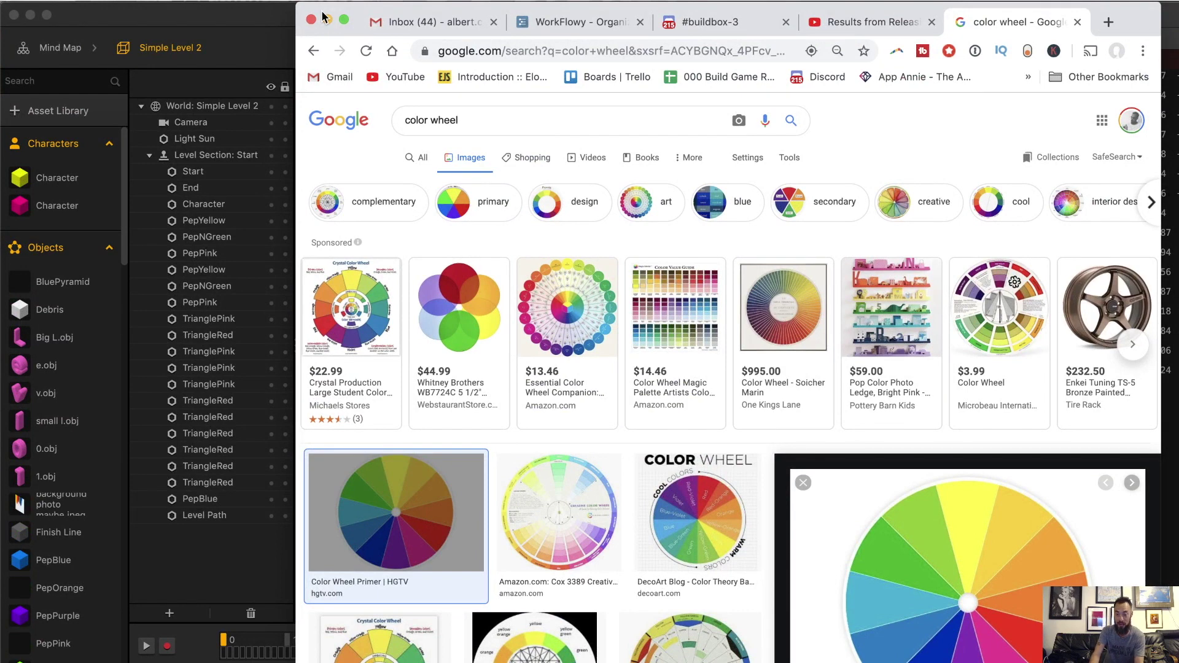
pyautogui.scroll(-3, 669, 184)
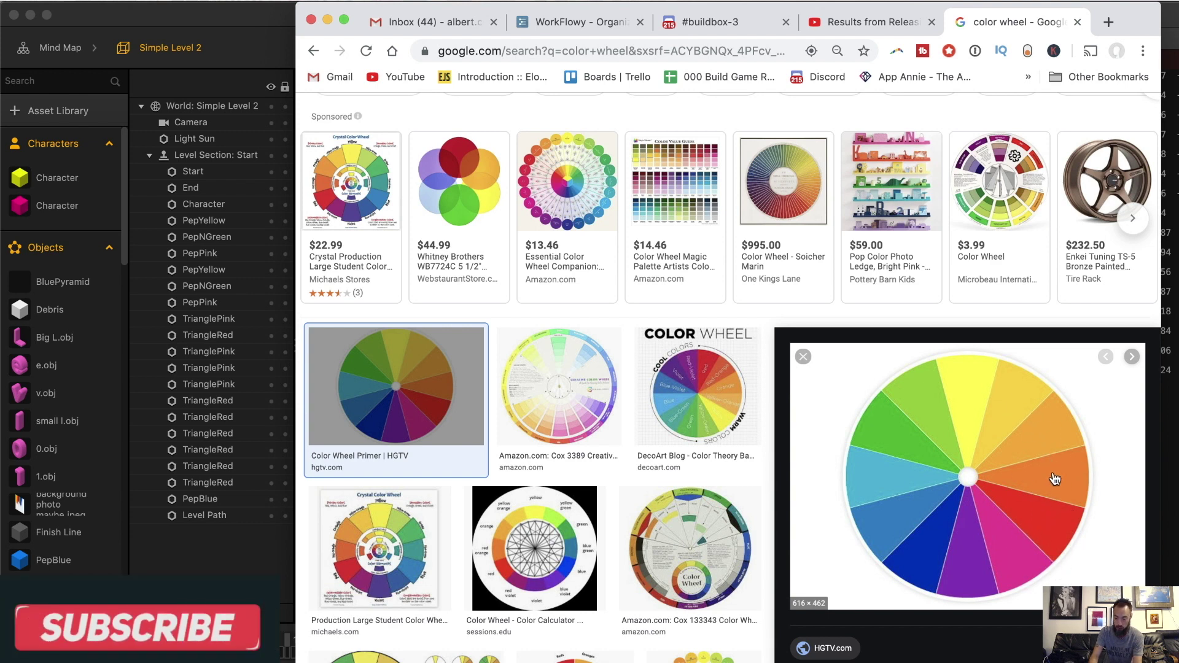
# Switch back to Buildbox and examine the sphere walls and floor in section 4 of Simple Level 4 from several angles.
pyautogui.click(176, 26)
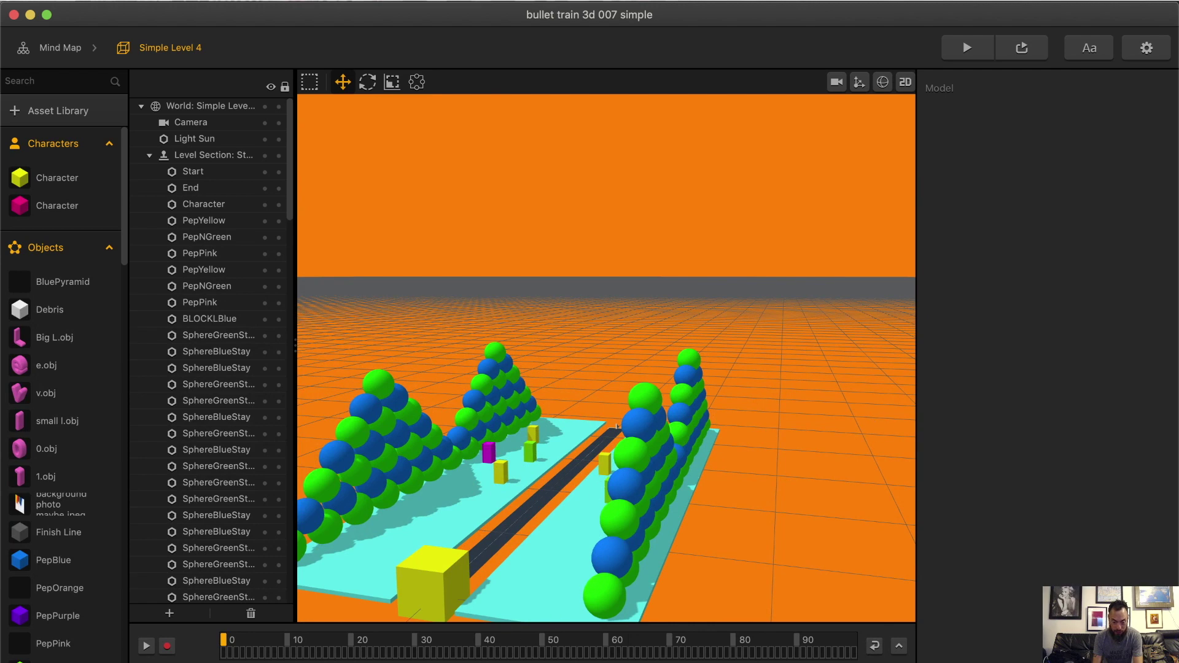
pyautogui.scroll(-4, 654, 473)
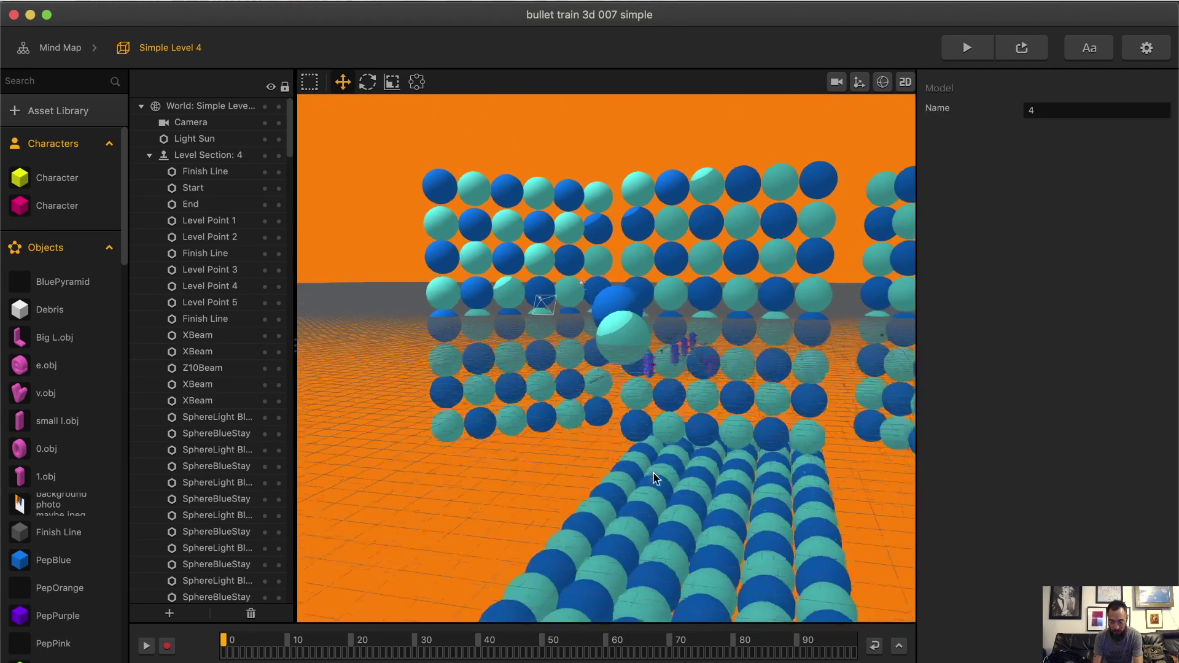
pyautogui.click(677, 523)
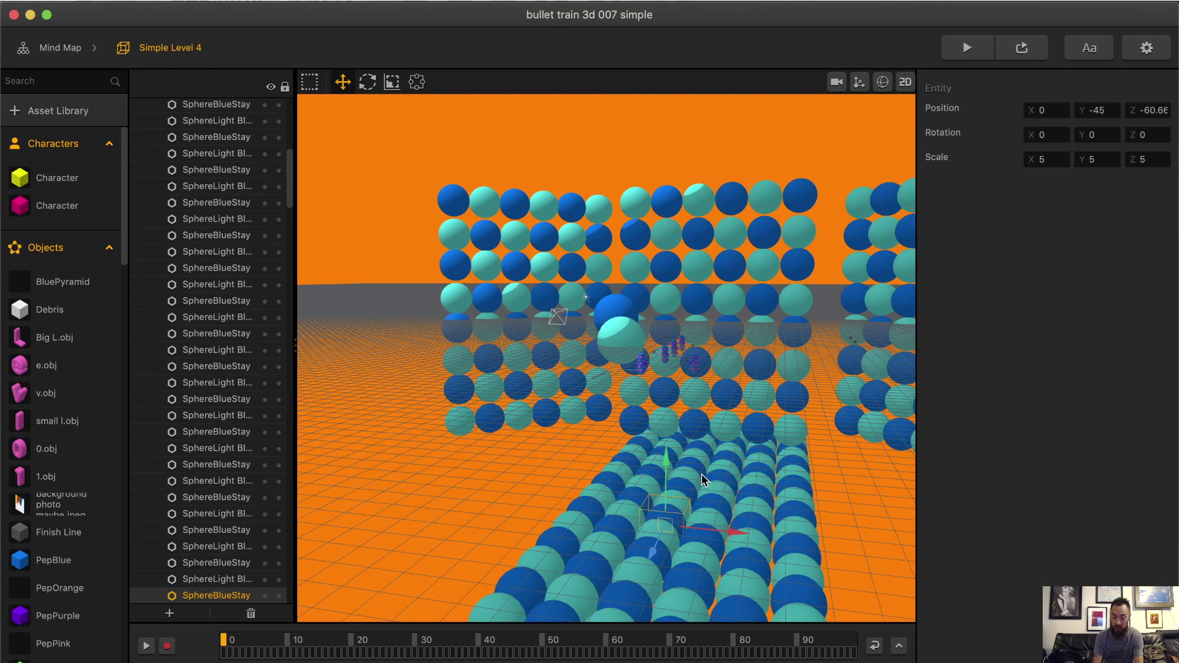
pyautogui.moveTo(702, 475); pyautogui.dragTo(753, 470, button='middle')
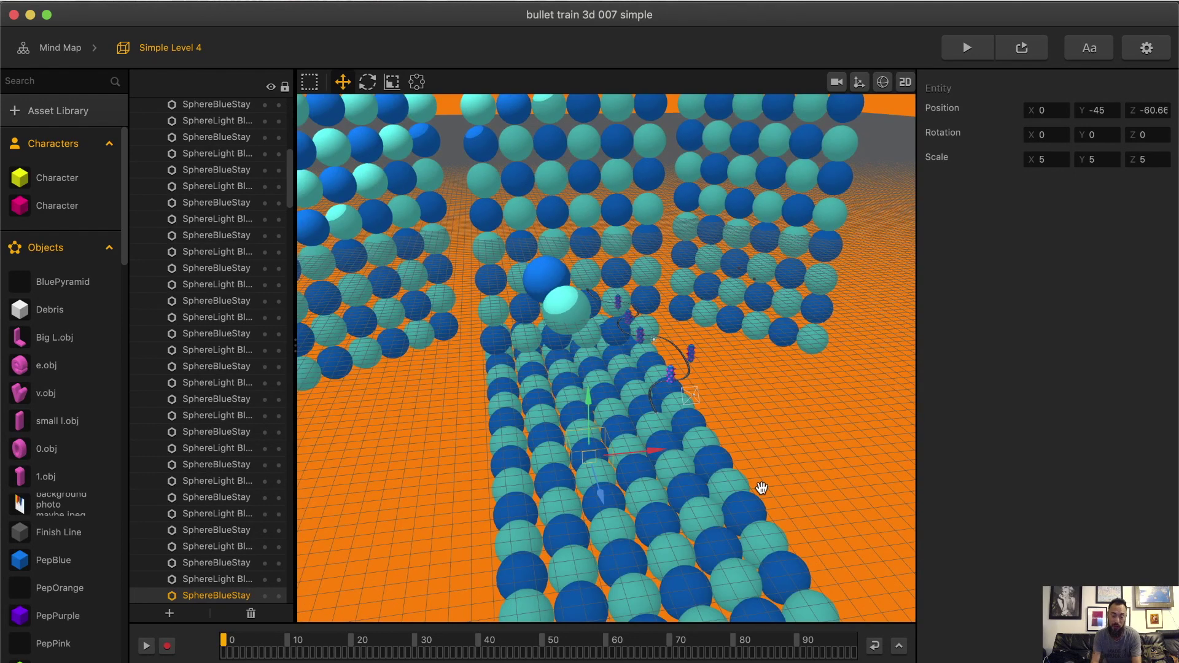
pyautogui.moveTo(753, 469); pyautogui.dragTo(374, 613, button='right')
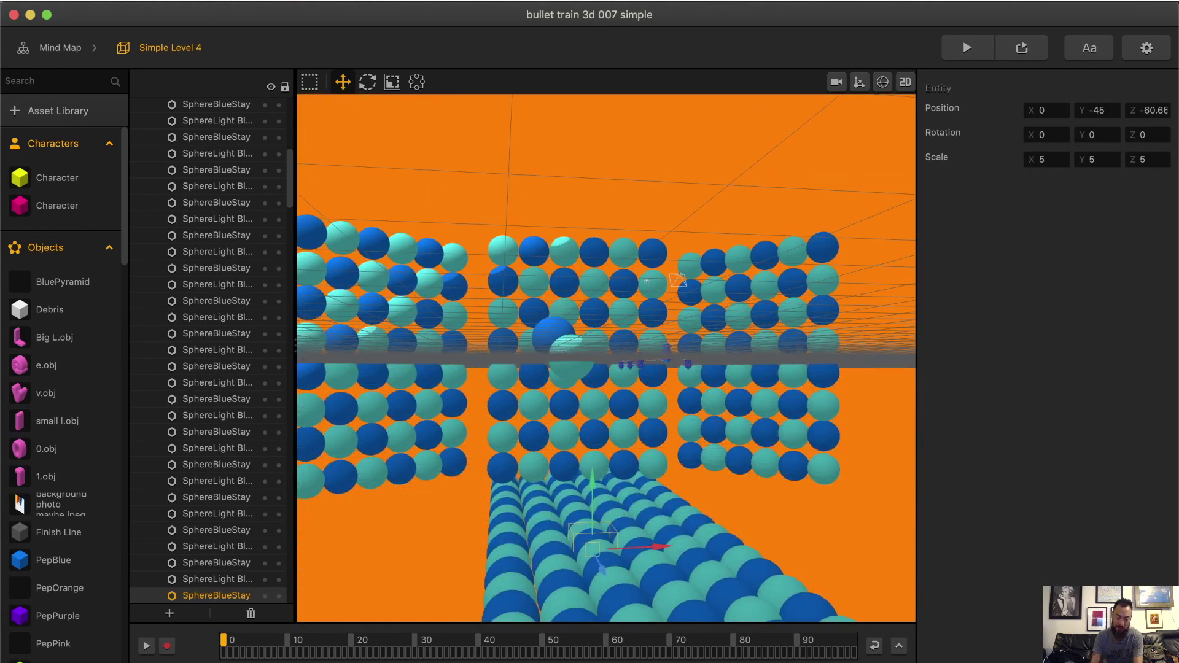
pyautogui.press('super+z')
# Preview Simple Level 4 and return to the editor.
pyautogui.click(1022, 49)
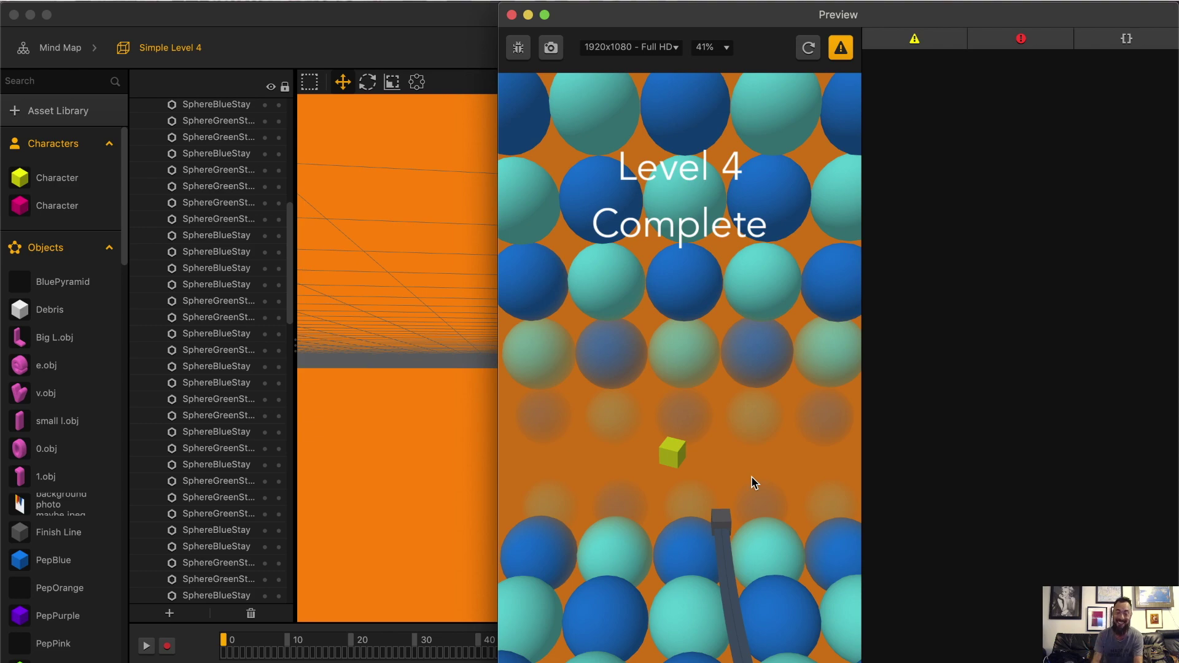
pyautogui.click(411, 58)
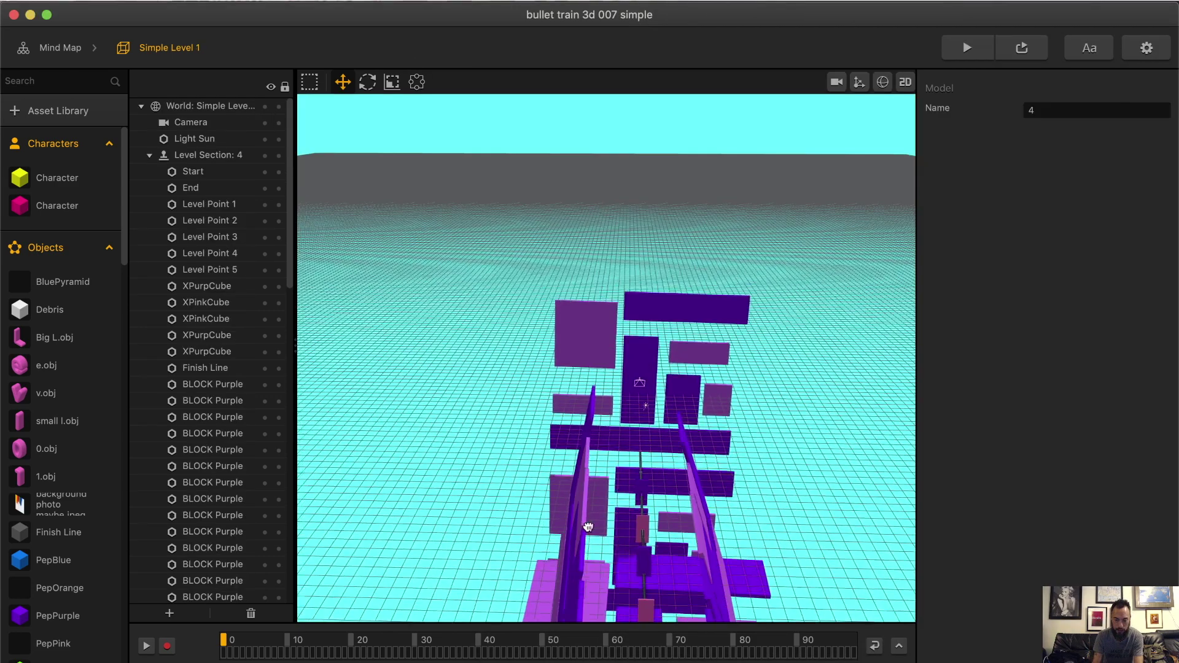
# Examine the purple and pink block walls and floor panels in section 4 of Simple Level 1 from several angles.
pyautogui.moveTo(589, 524); pyautogui.dragTo(492, 194, button='middle')
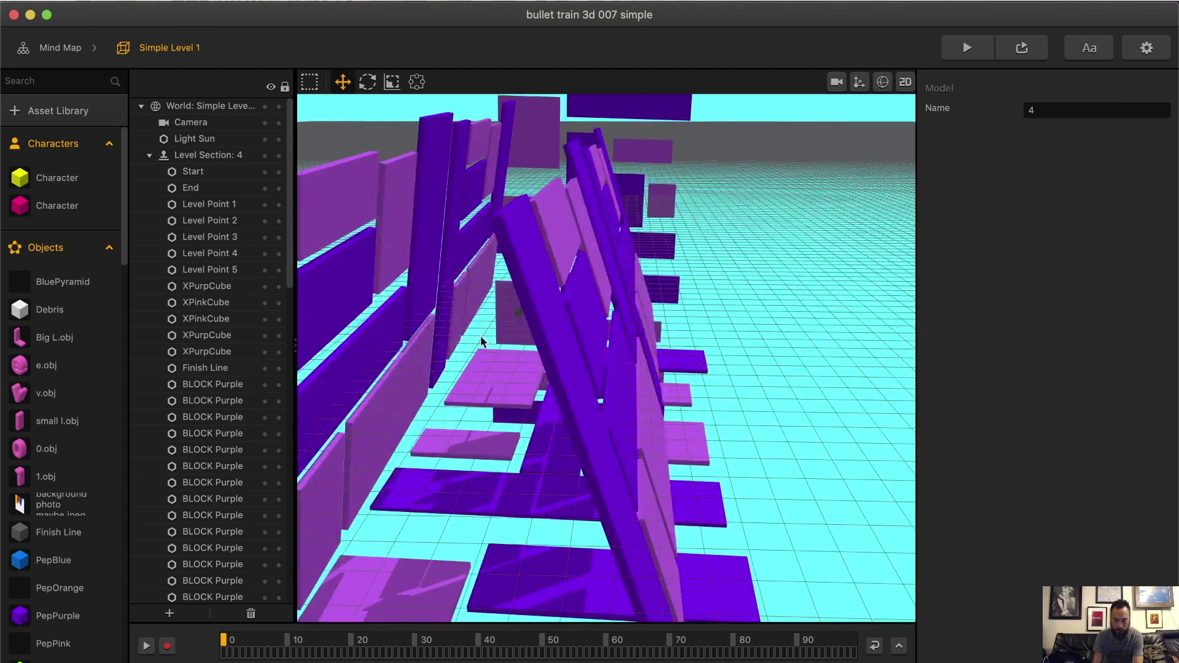
pyautogui.moveTo(480, 336)
pyautogui.mouseDown(button='middle')
pyautogui.moveTo(452, 371)
pyautogui.moveTo(426, 374)
pyautogui.moveTo(479, 352)
pyautogui.mouseUp(button='middle')
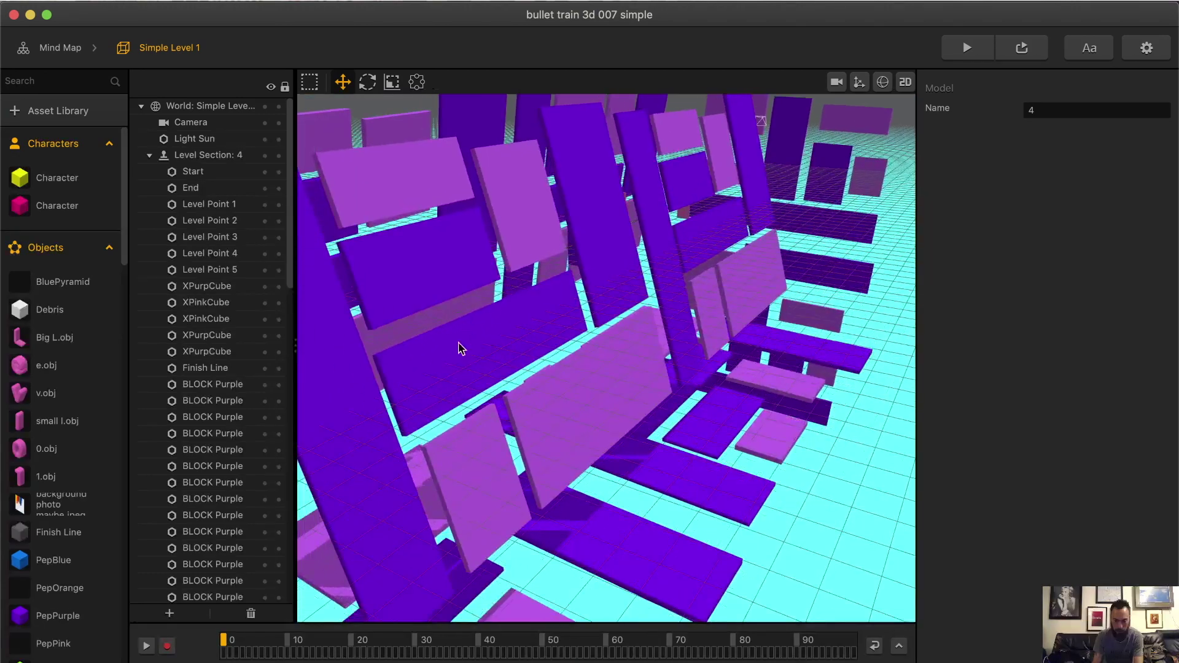
pyautogui.scroll(-5, 565, 426)
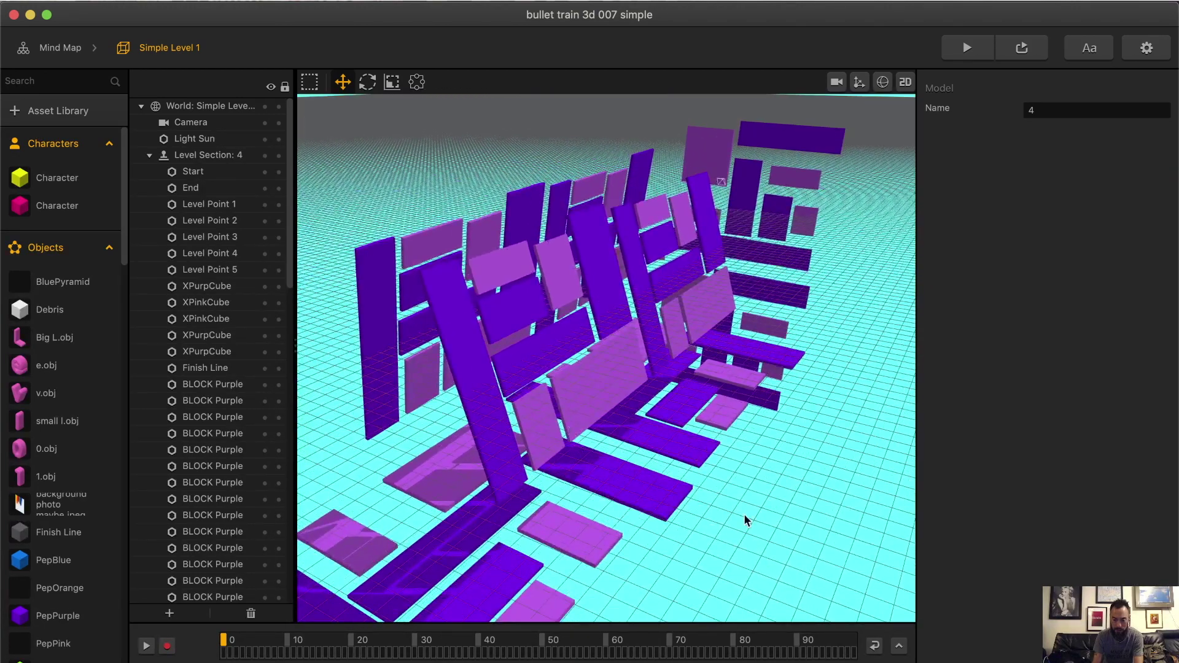
pyautogui.moveTo(746, 546); pyautogui.dragTo(577, 543, button='middle')
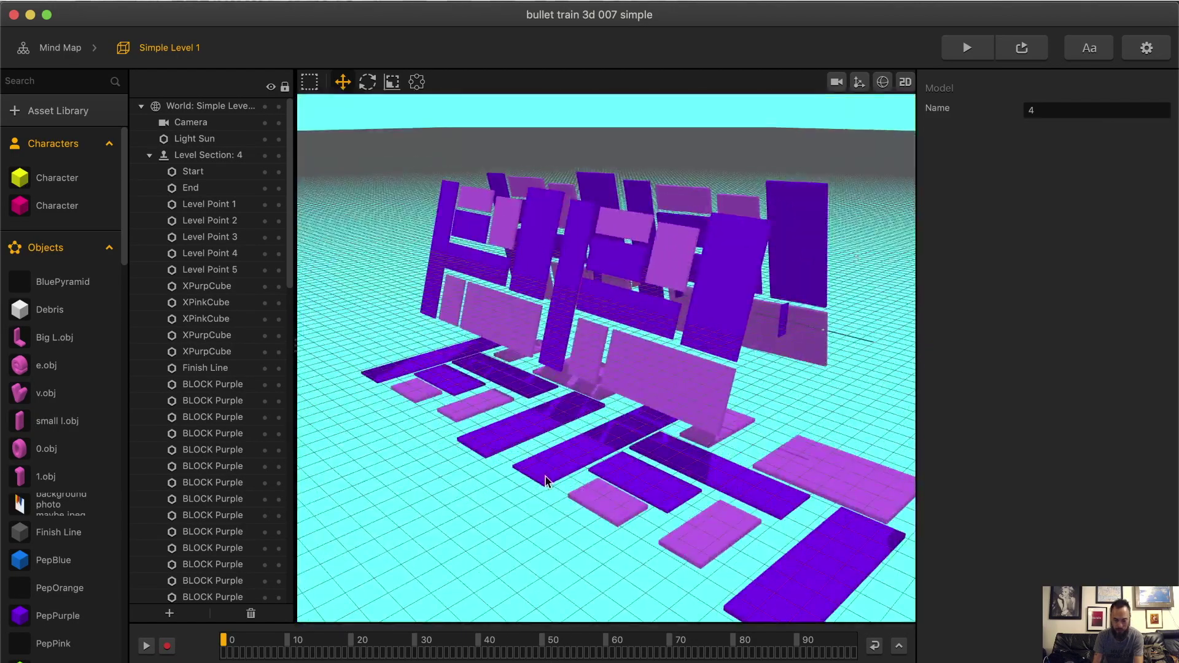
pyautogui.moveTo(519, 477); pyautogui.dragTo(723, 453, button='right')
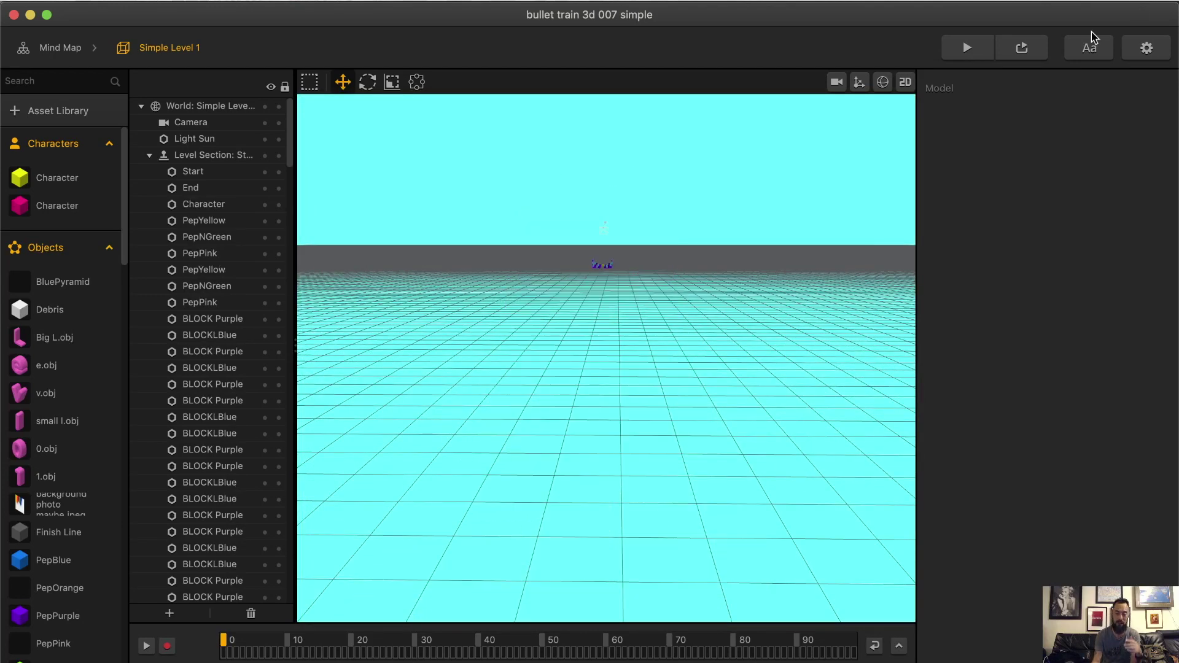
# Play-test Simple Level 1 in the preview, return to the editor and preview Simple Level 6.
pyautogui.click(1021, 49)
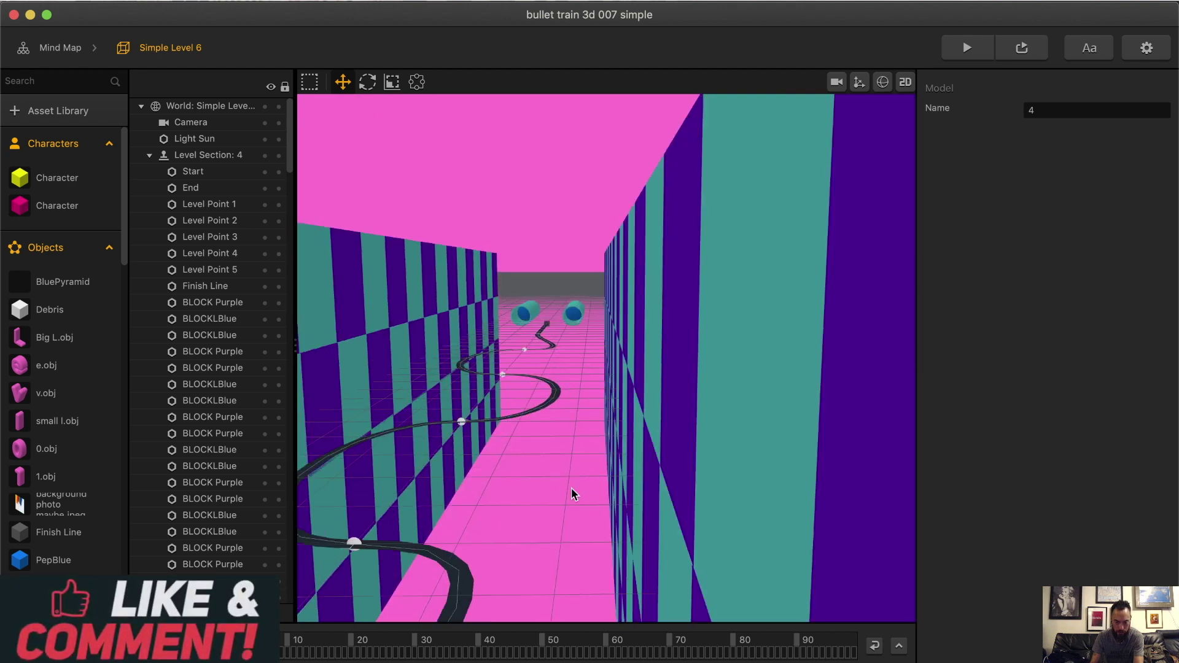
pyautogui.scroll(-3, 571, 490)
pyautogui.moveTo(571, 490); pyautogui.dragTo(617, 464, button='right')
pyautogui.click(210, 613)
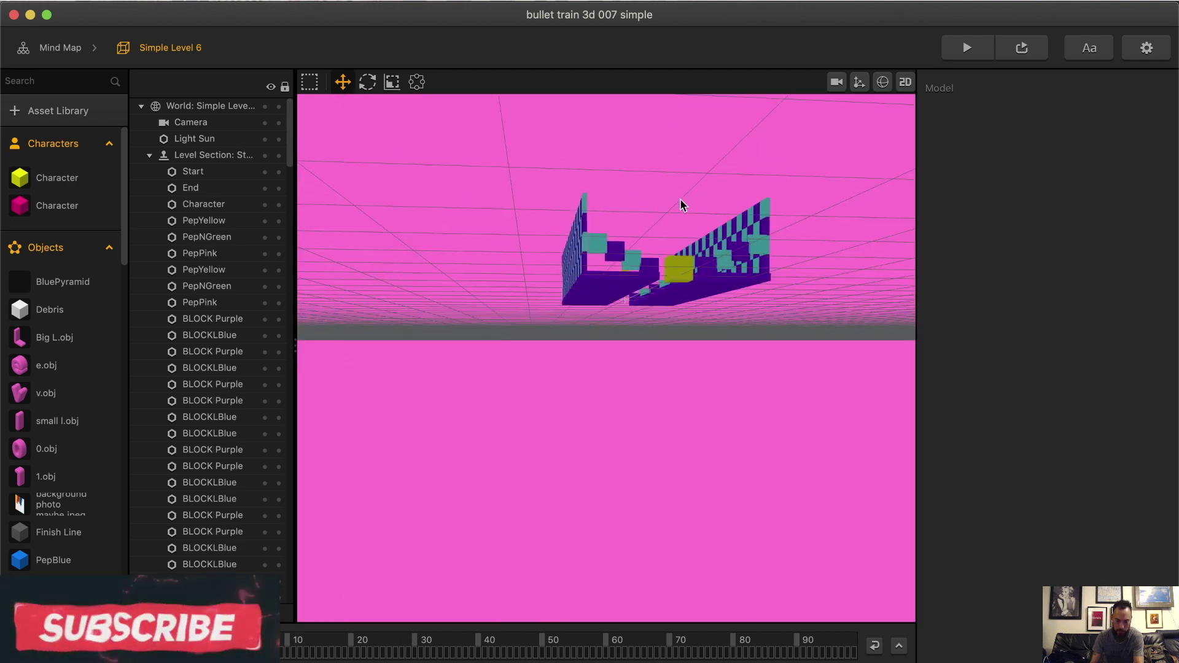
pyautogui.click(1020, 53)
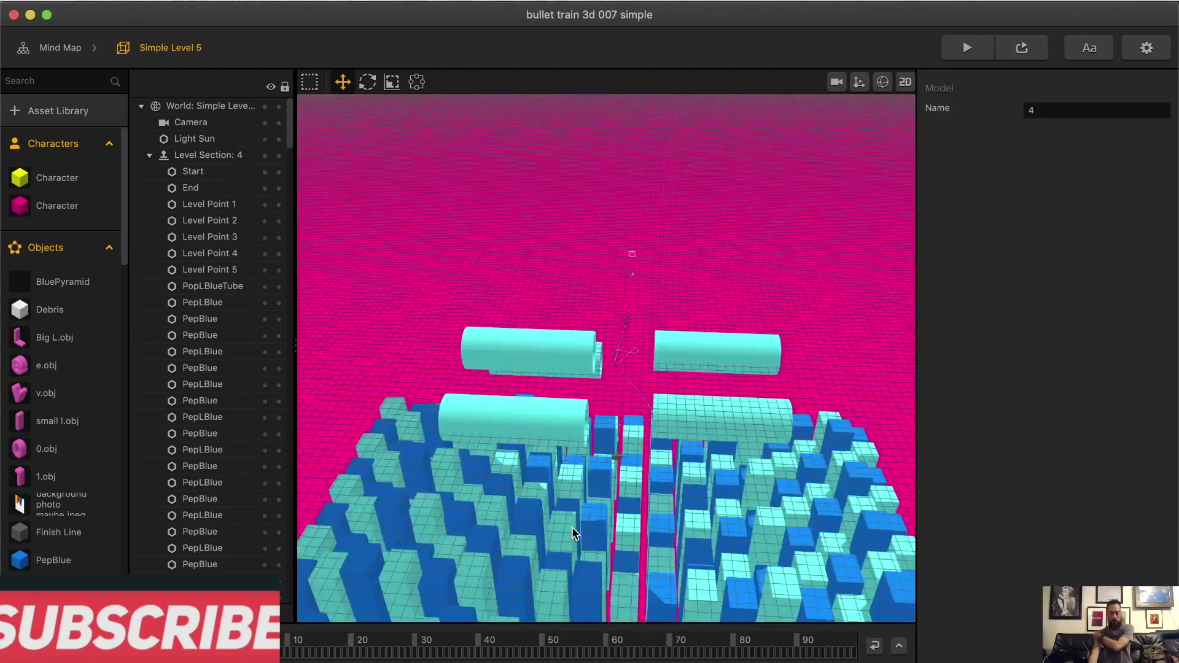
# Examine the blue block field and tubes in section 4 of Simple Level 5, and preview the level.
pyautogui.moveTo(546, 556); pyautogui.dragTo(468, 504, button='middle')
pyautogui.moveTo(468, 504); pyautogui.dragTo(636, 473, button='right')
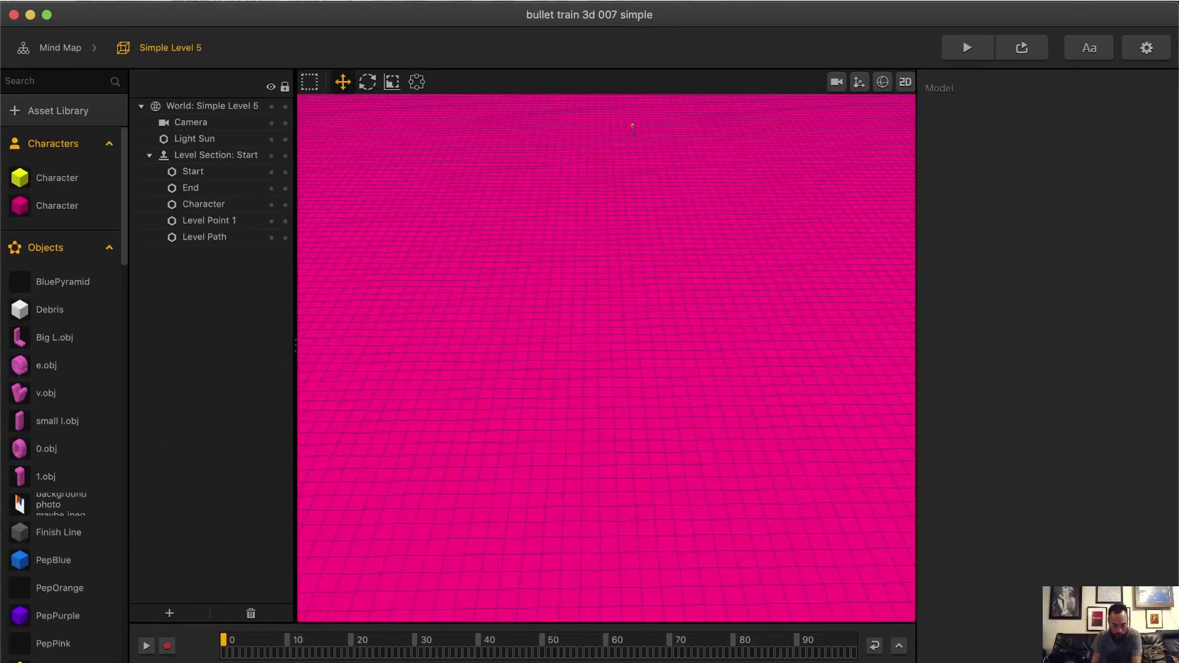
pyautogui.click(1047, 48)
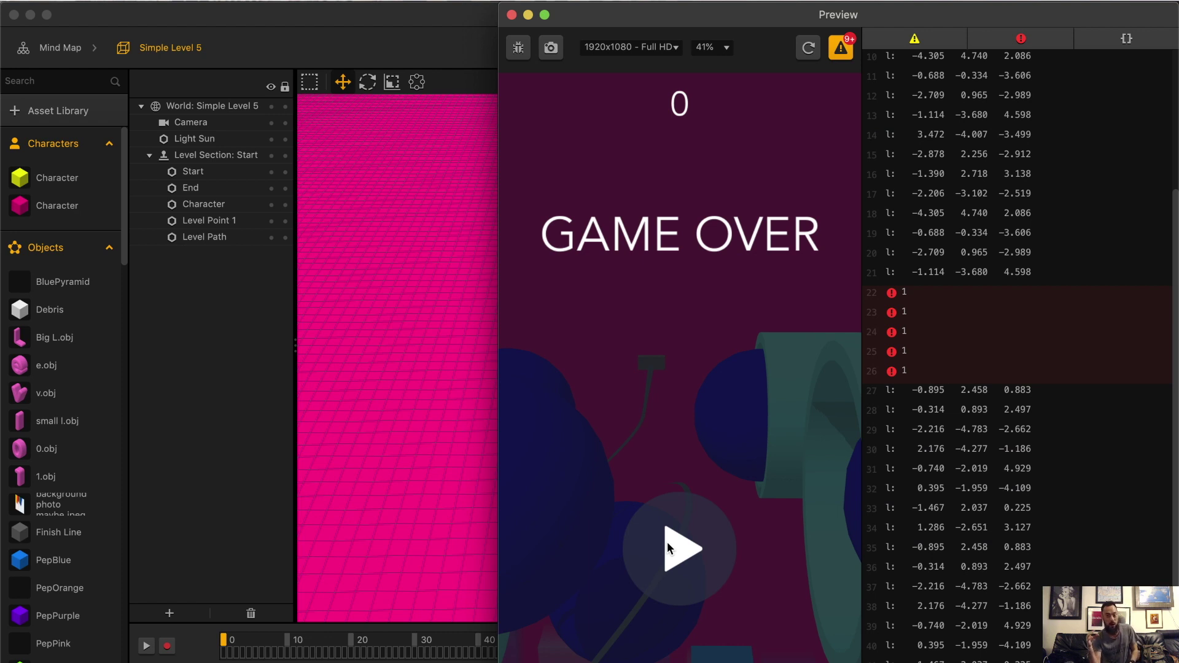
# Restart the game in the Simple Level 5 preview after the game over, and return to the editor.
pyautogui.click(667, 542)
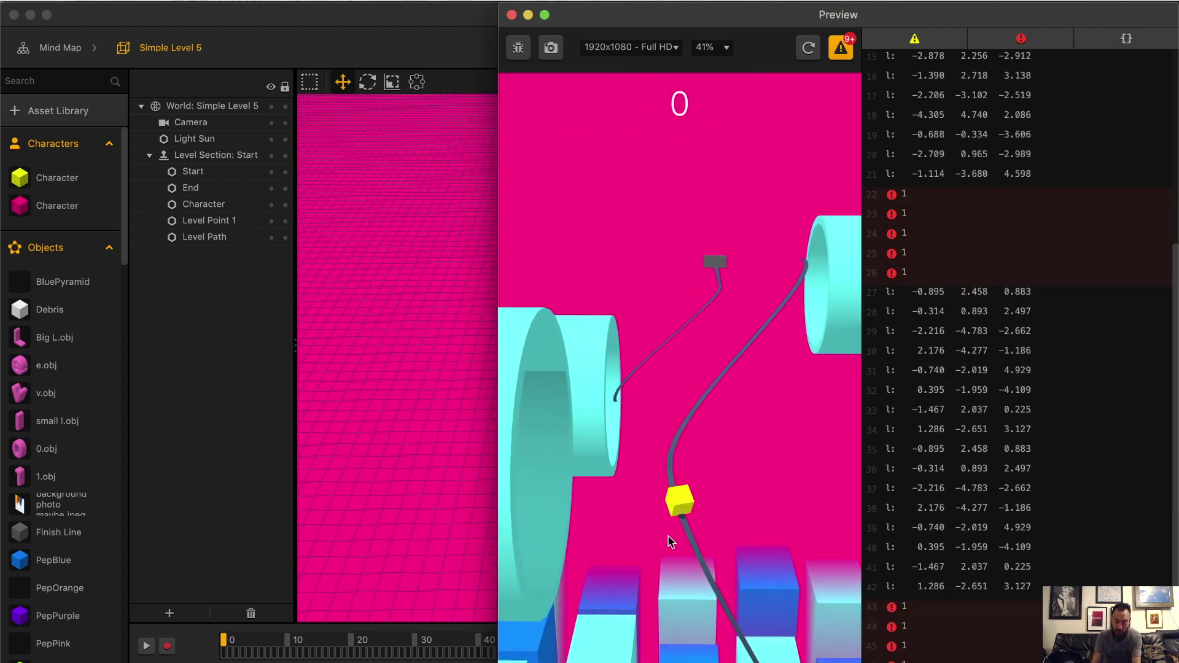
pyautogui.click(511, 15)
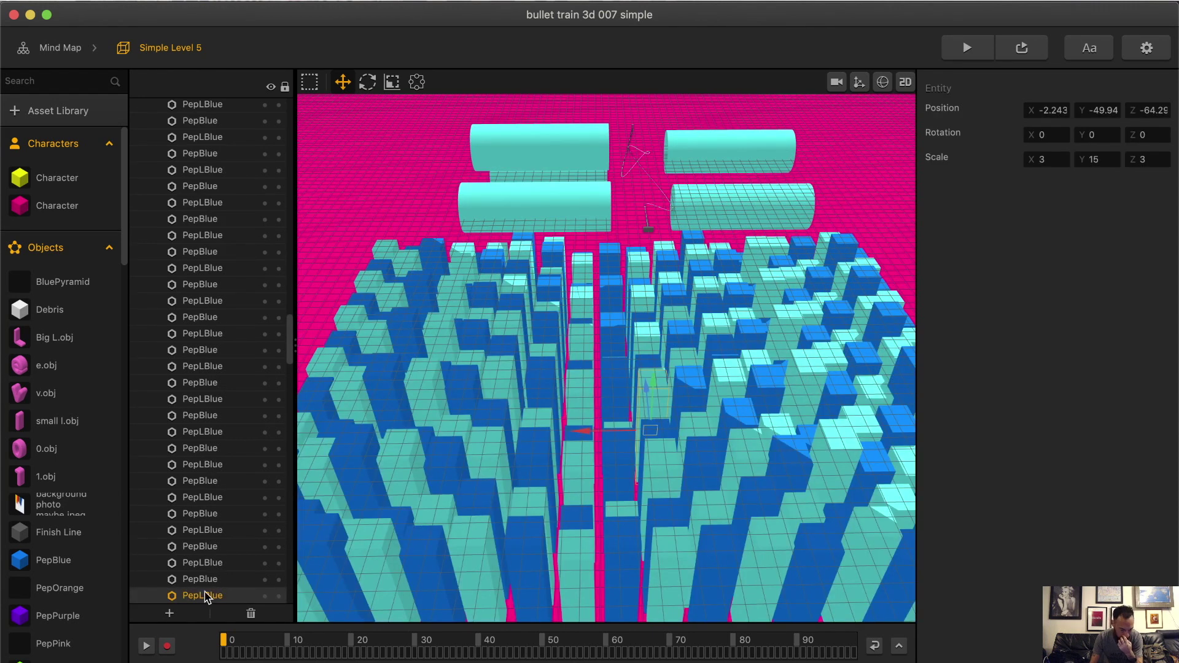
# Open the PepLBlue object's node graph and inspect the wave speed and wave vector of the connected Wave node.
pyautogui.scroll(-5, 86, 470)
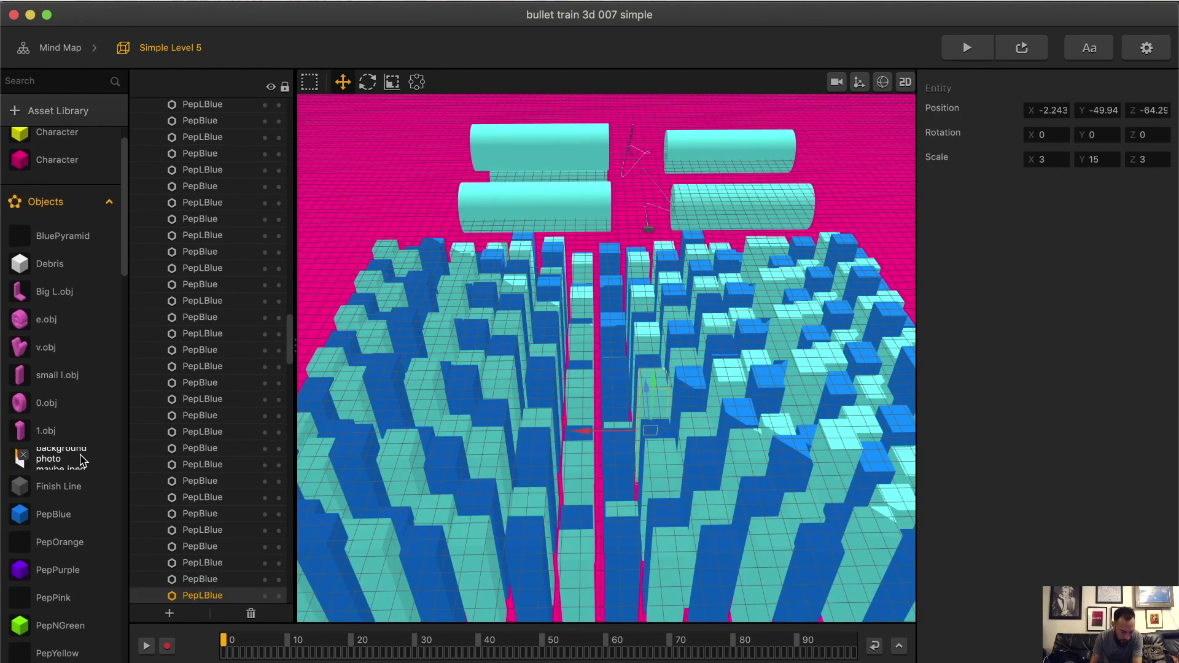
pyautogui.doubleClick(323, 335)
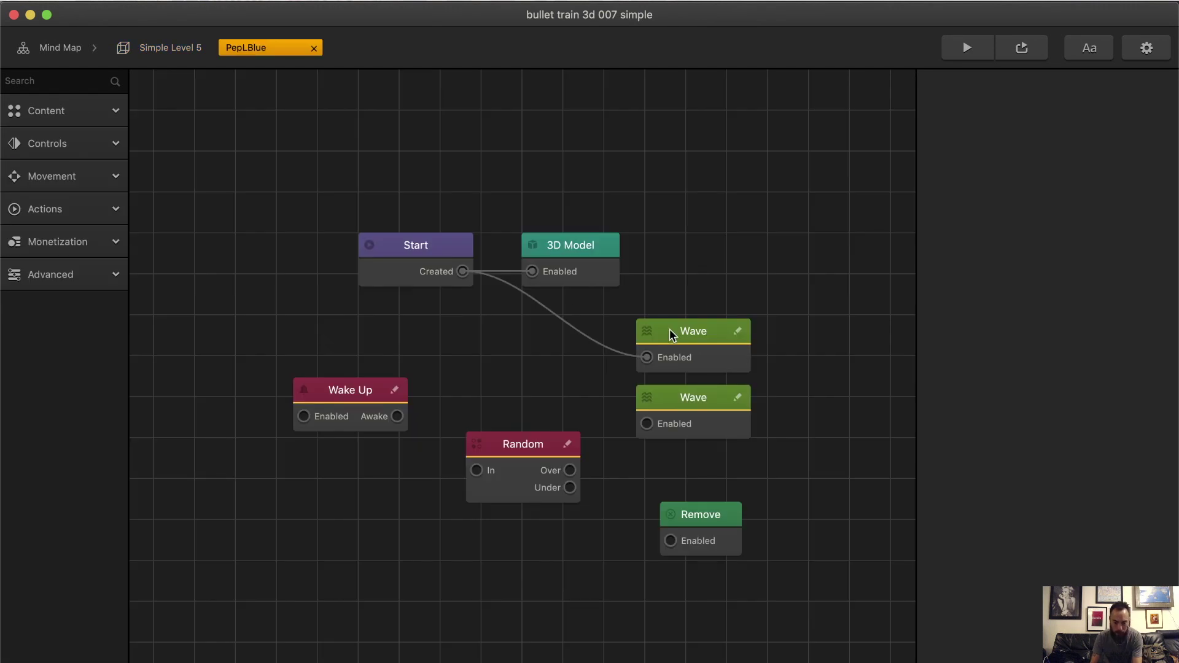
pyautogui.click(702, 345)
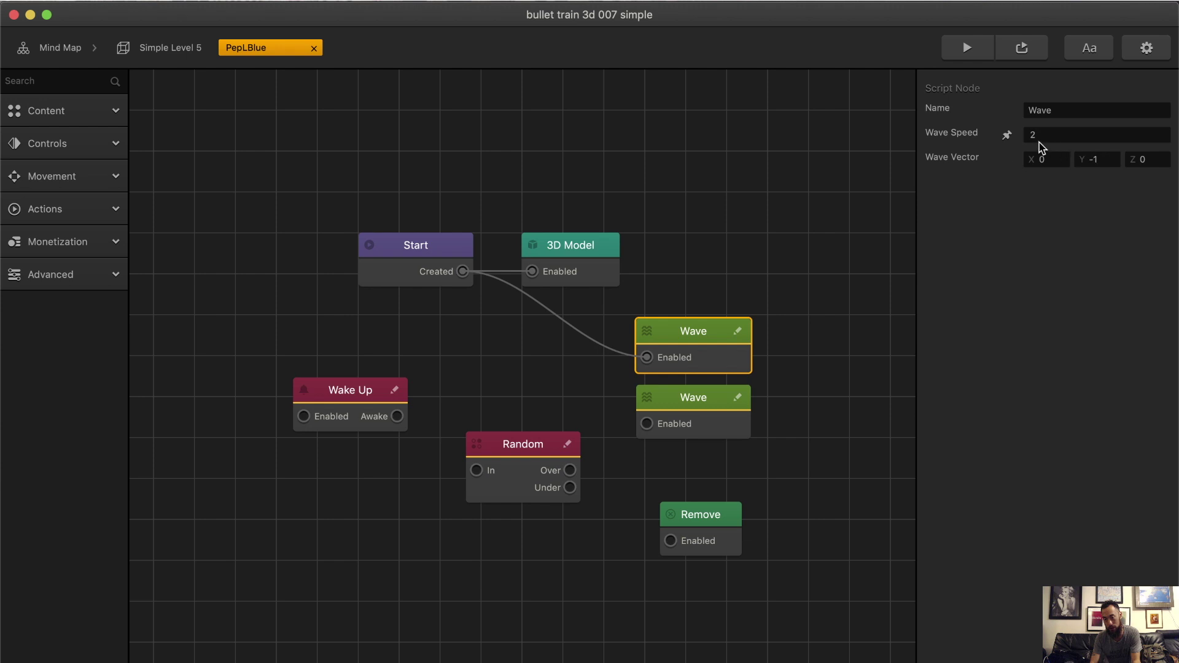
pyautogui.click(1098, 161)
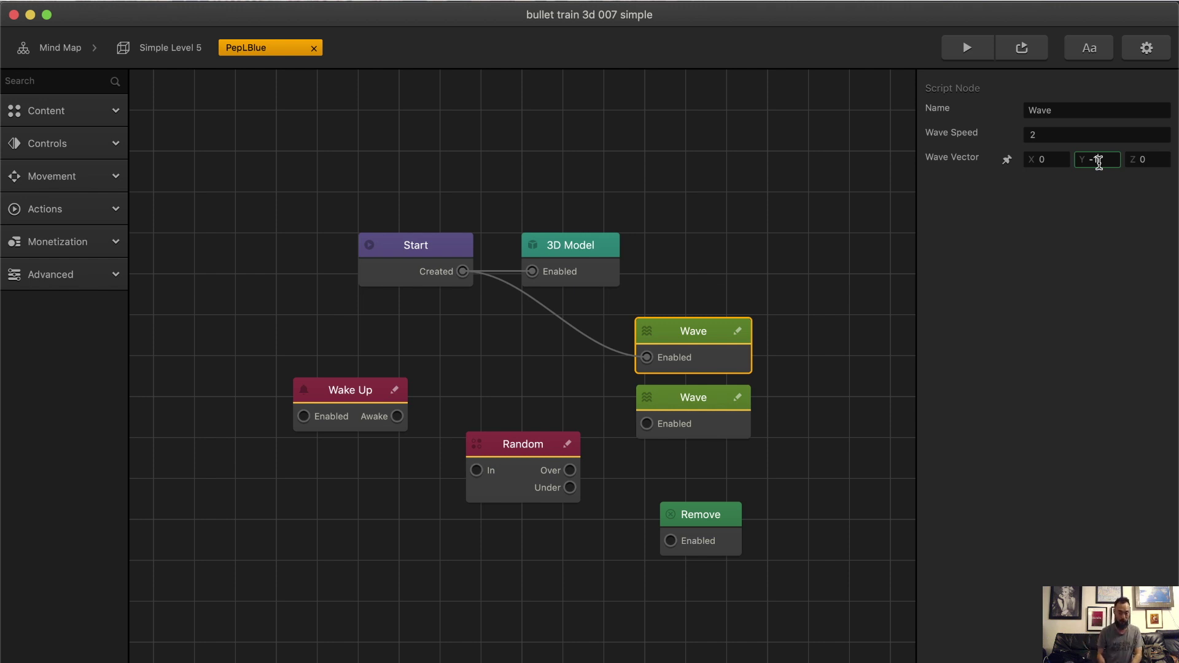
# Return to the Mind Map and inspect the fog start and end distances of Simple Level 1.
pyautogui.click(81, 48)
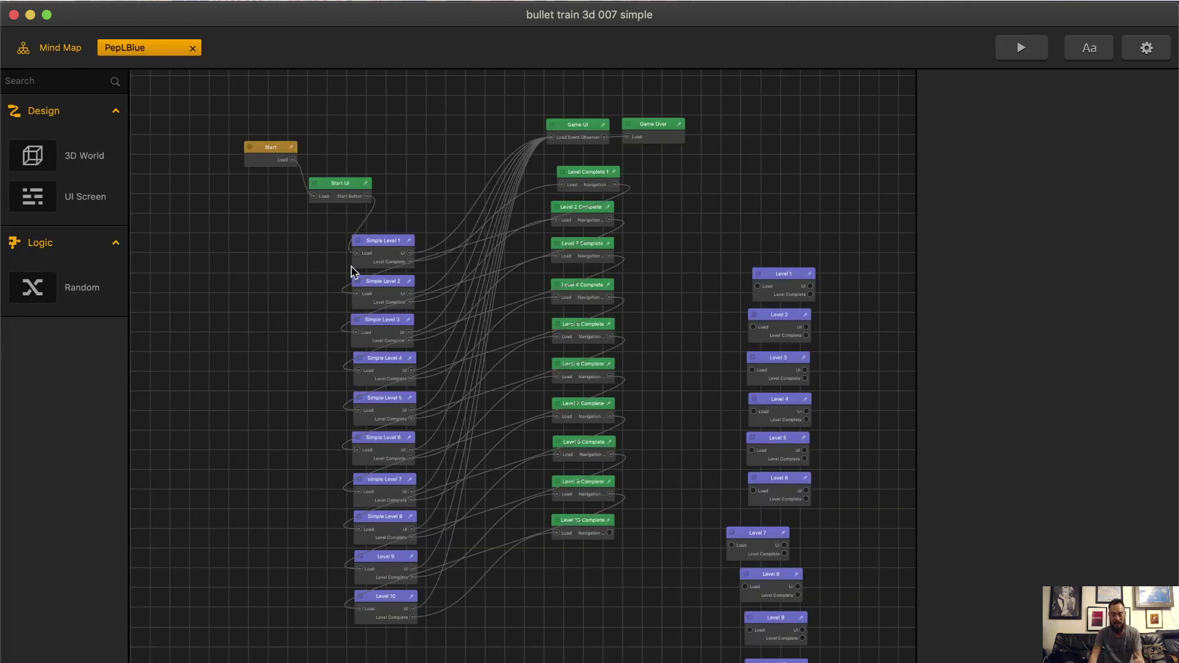
pyautogui.click(391, 255)
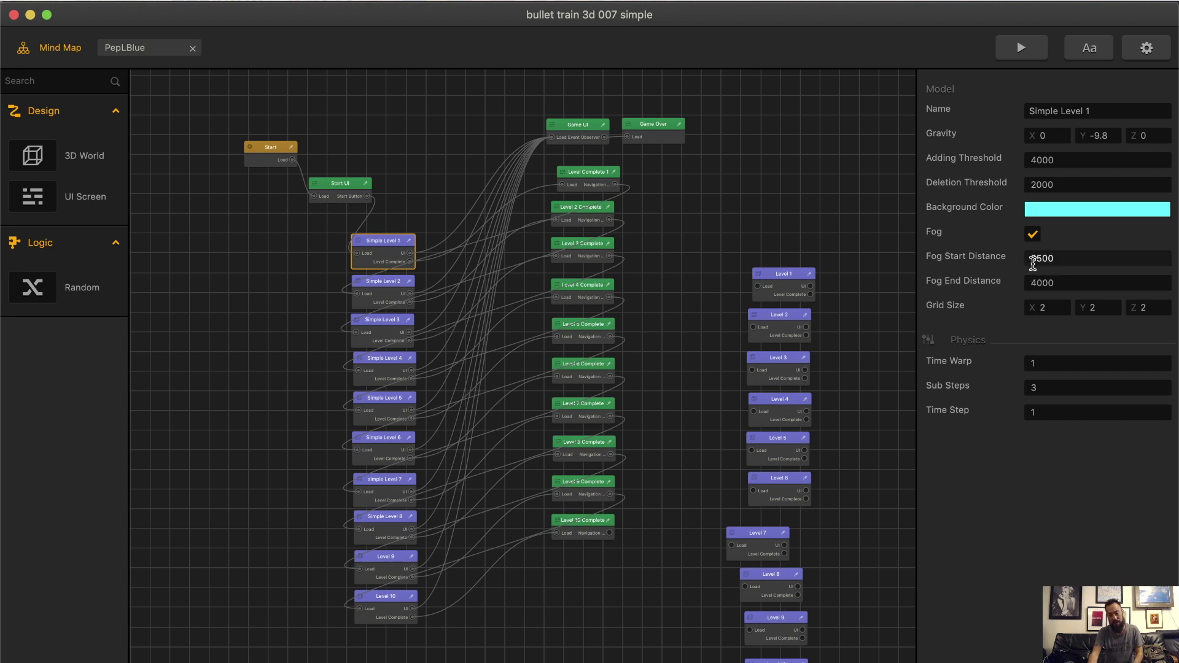
pyautogui.click(1033, 286)
pyautogui.press('Return')
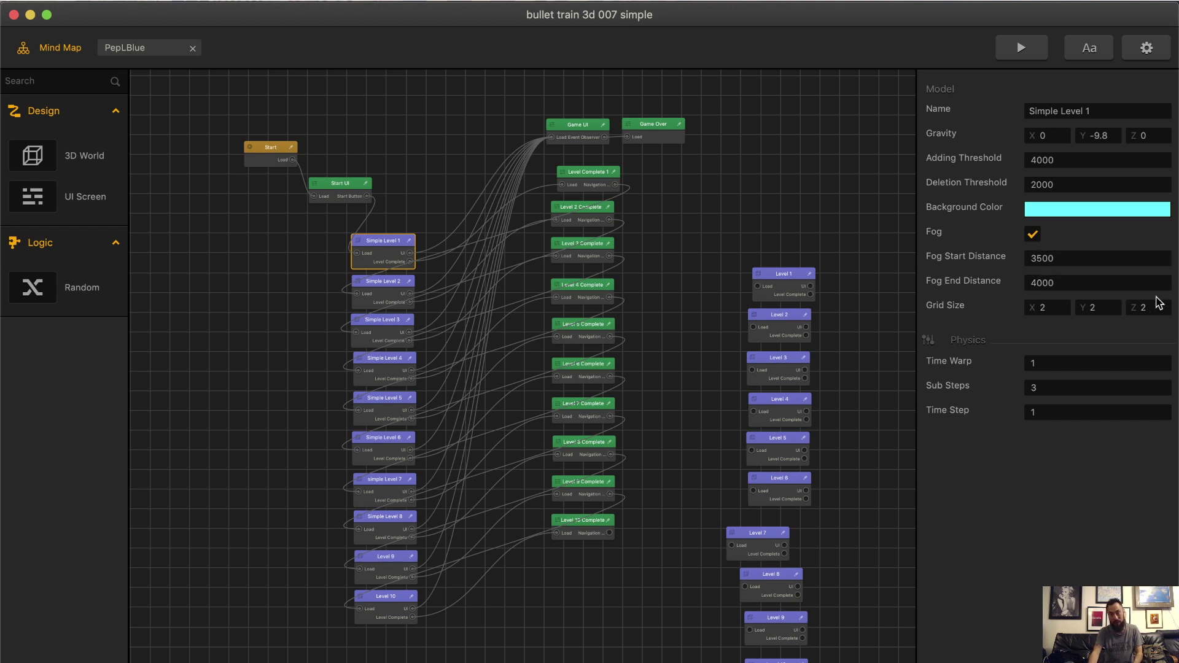